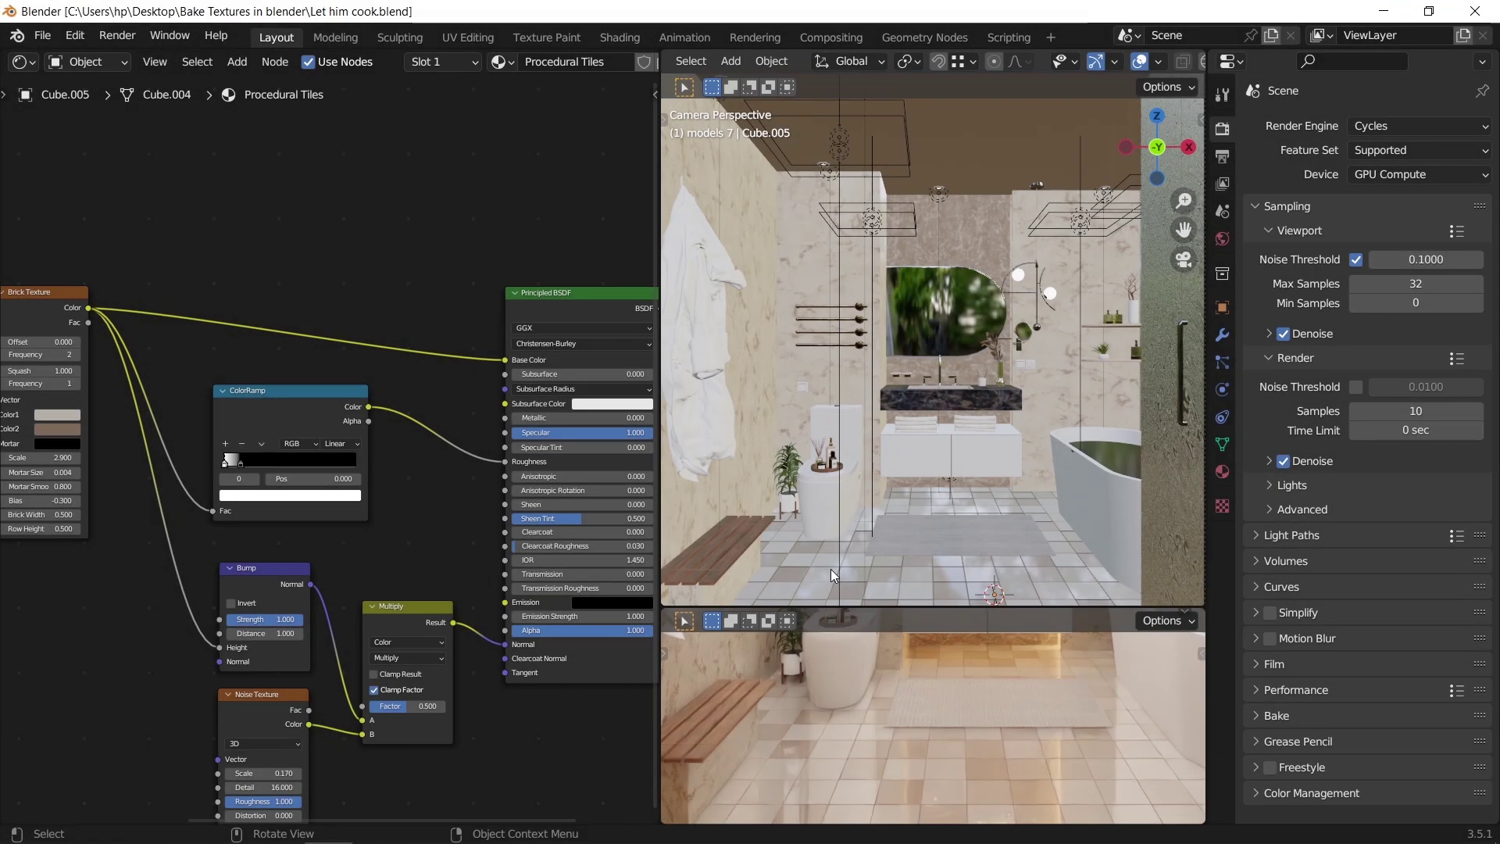
Pan across the node tree to inspect the Texture Coordinate, Mapping, ColorRamp, Bump and Principled BSDF nodes
{"action": "scroll", "coordinate": [396, 386], "scroll_direction": "down", "scroll_amount": 3}
{"action": "middle_click_drag", "start_coordinate": [392, 500], "coordinate": [424, 503]}
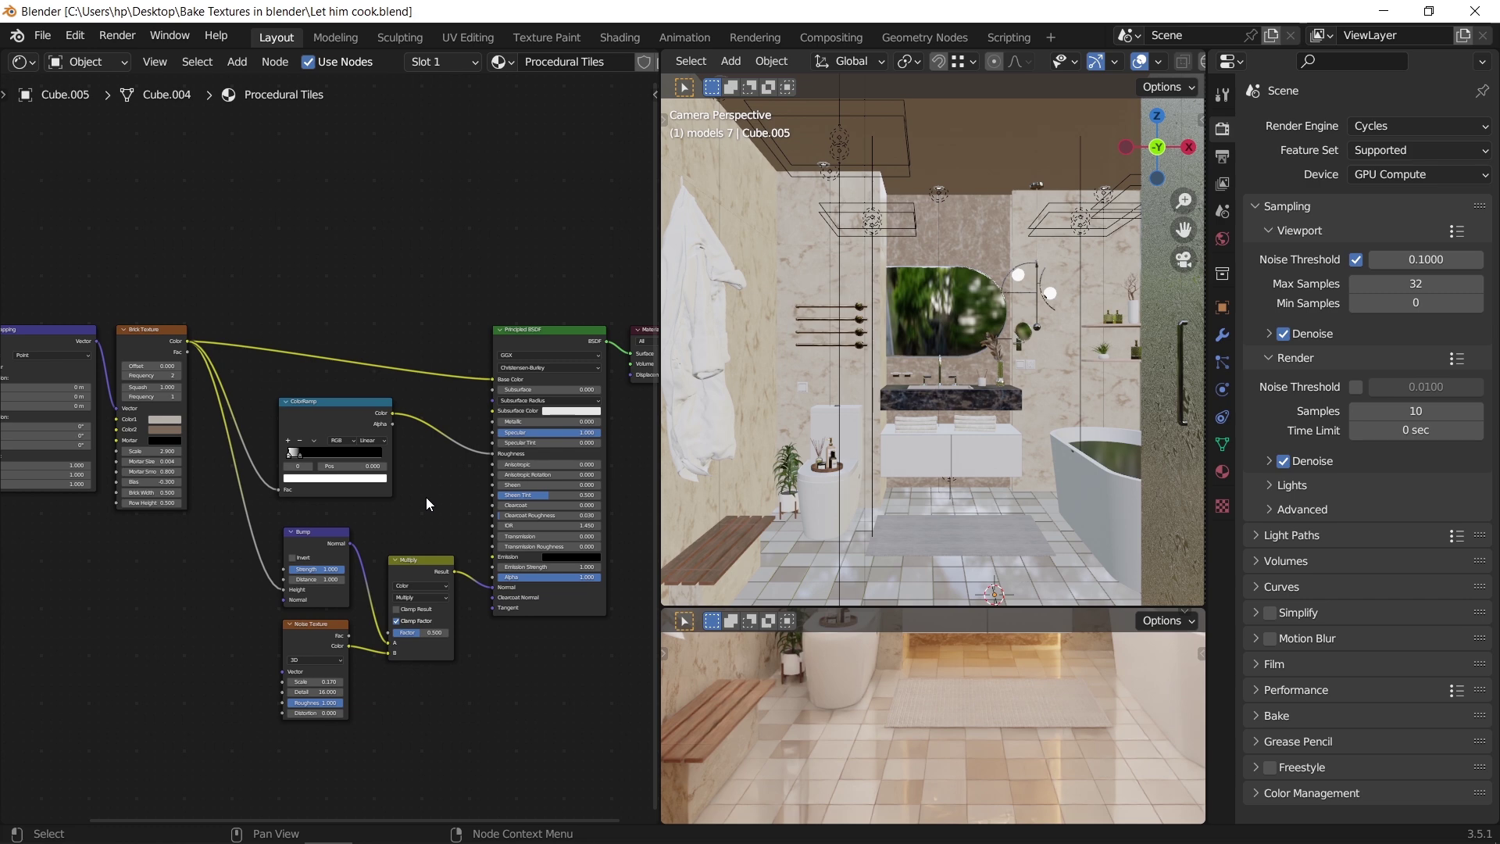
{"action": "middle_click_drag", "start_coordinate": [425, 497], "coordinate": [428, 569]}
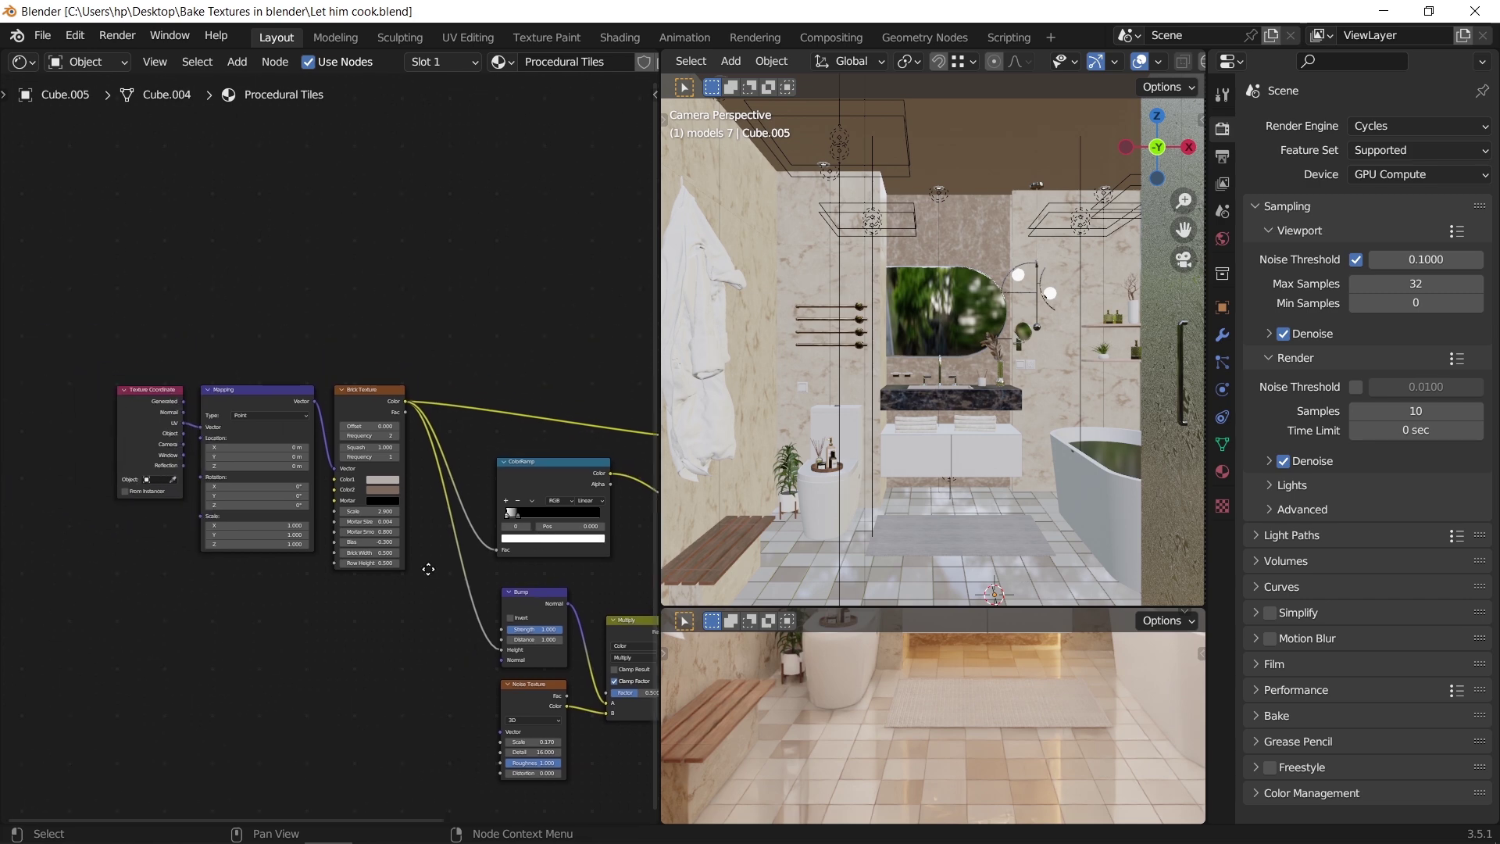
{"action": "scroll", "coordinate": [428, 568], "scroll_direction": "up", "scroll_amount": 3}
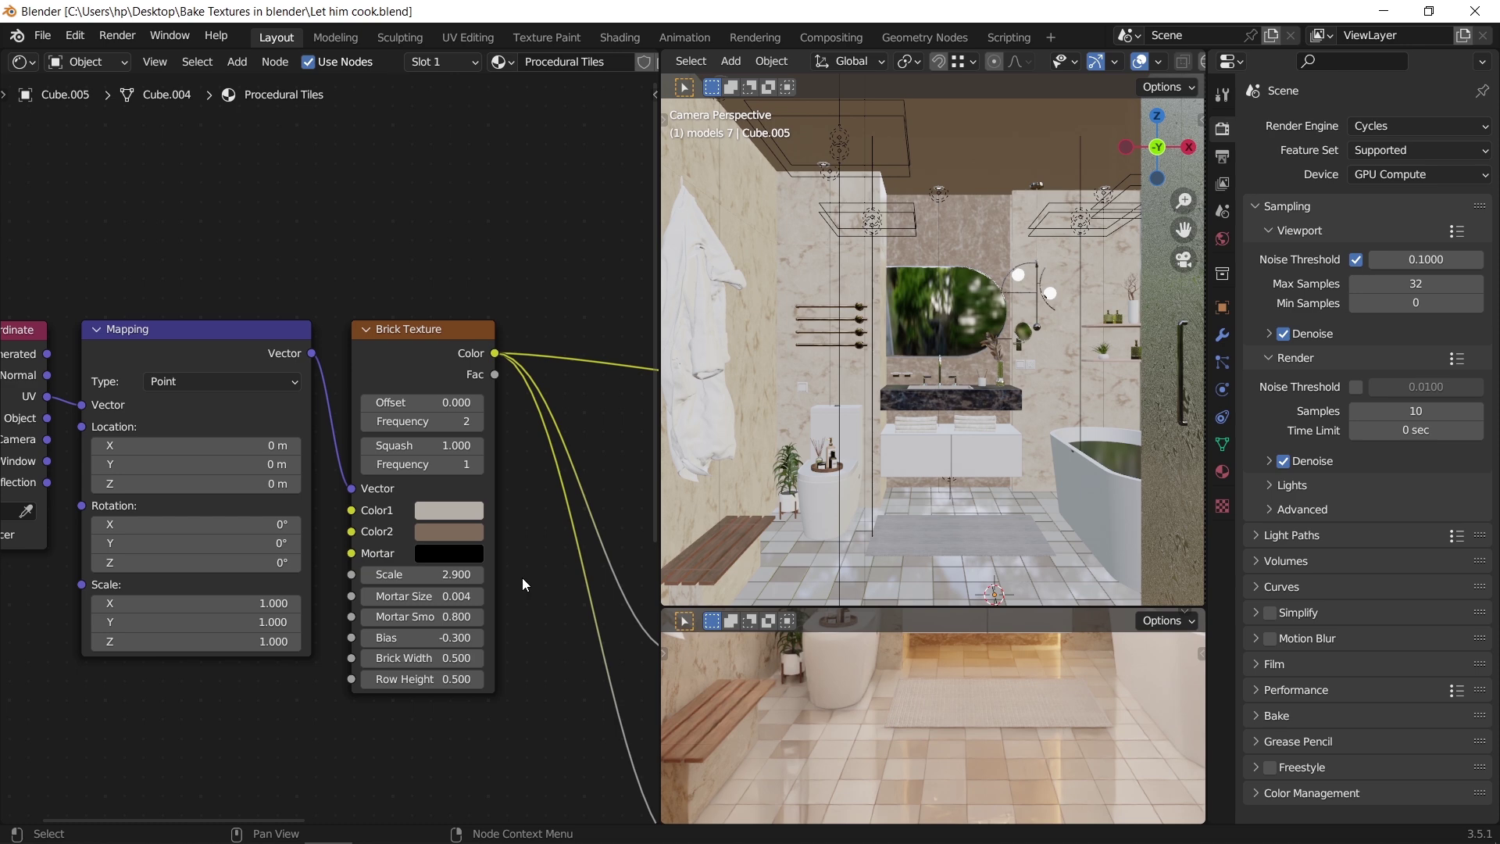
{"action": "scroll", "coordinate": [522, 578], "scroll_direction": "down", "scroll_amount": 3}
{"action": "middle_click_drag", "start_coordinate": [508, 579], "coordinate": [242, 487]}
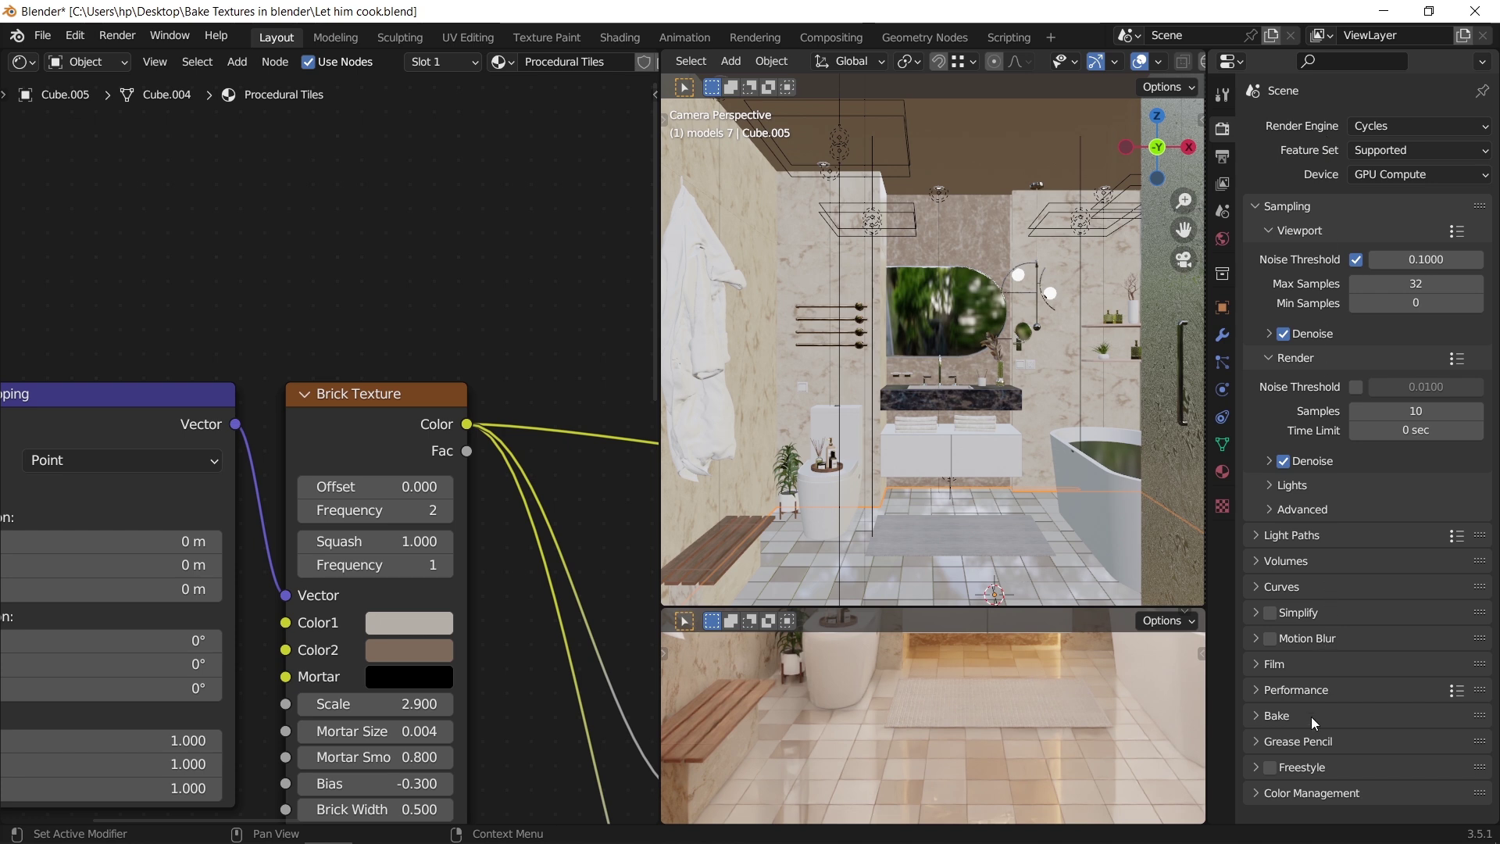
Expand the Bake panel and review the Bake Type list, leaving it at Combined
{"action": "left_click", "coordinate": [1334, 713]}
{"action": "scroll", "coordinate": [1334, 712], "scroll_direction": "down", "scroll_amount": 5}
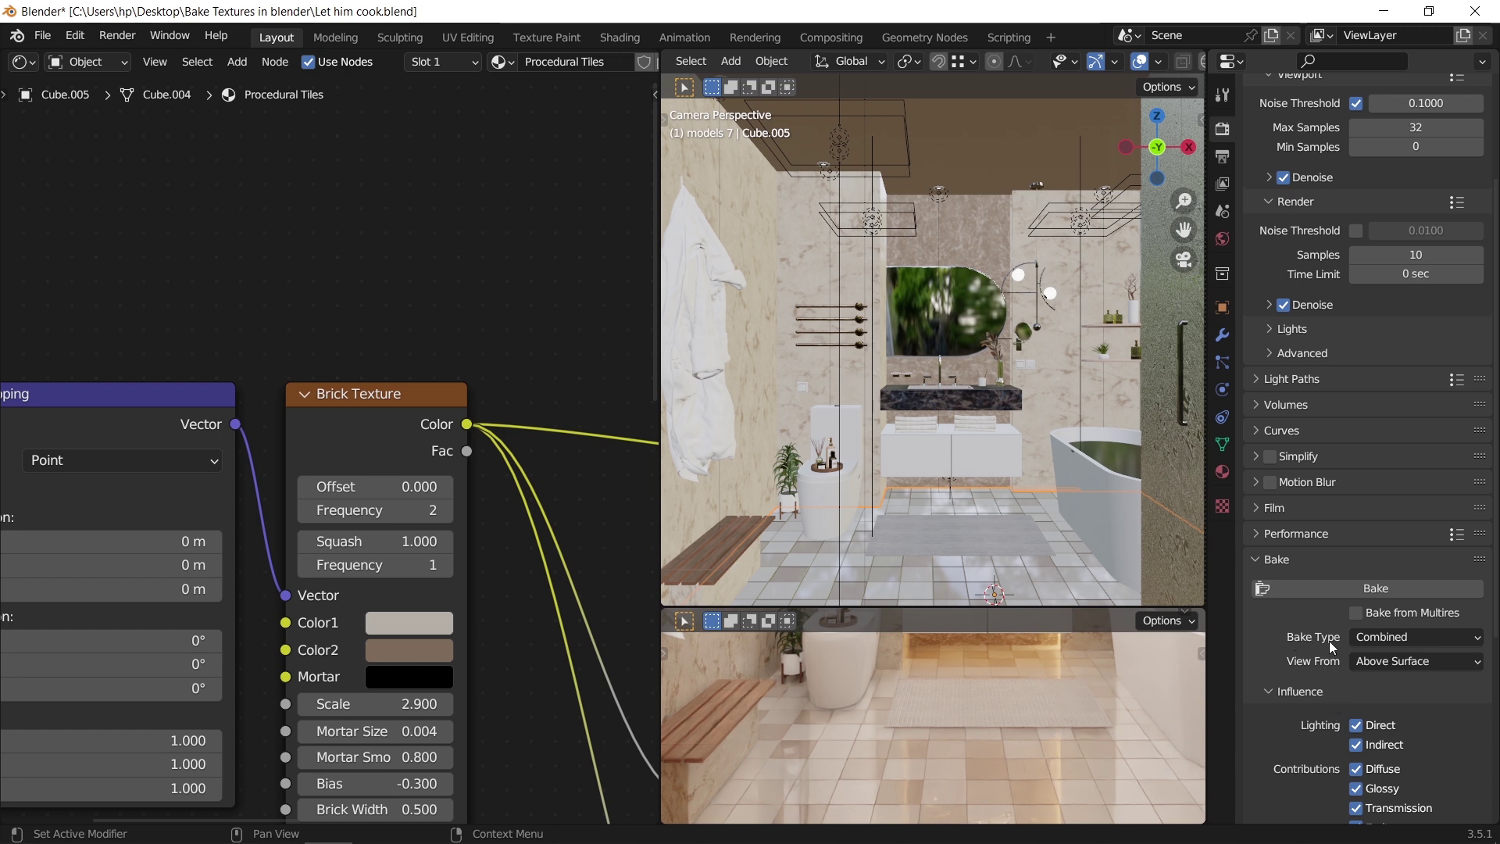
{"action": "left_click", "coordinate": [1397, 637]}
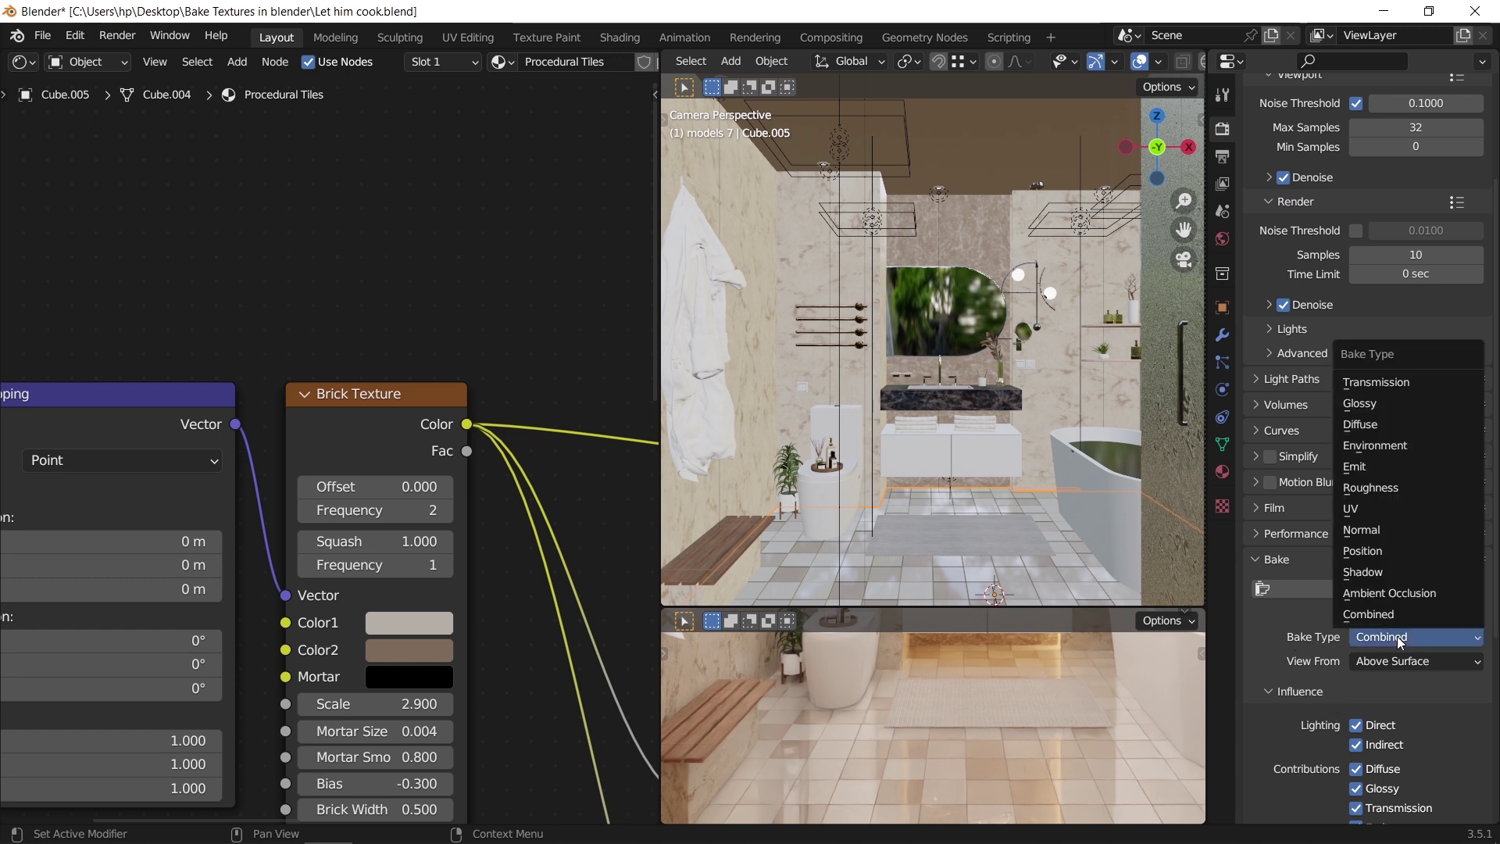
{"action": "scroll", "coordinate": [432, 372], "scroll_direction": "down", "scroll_amount": 2}
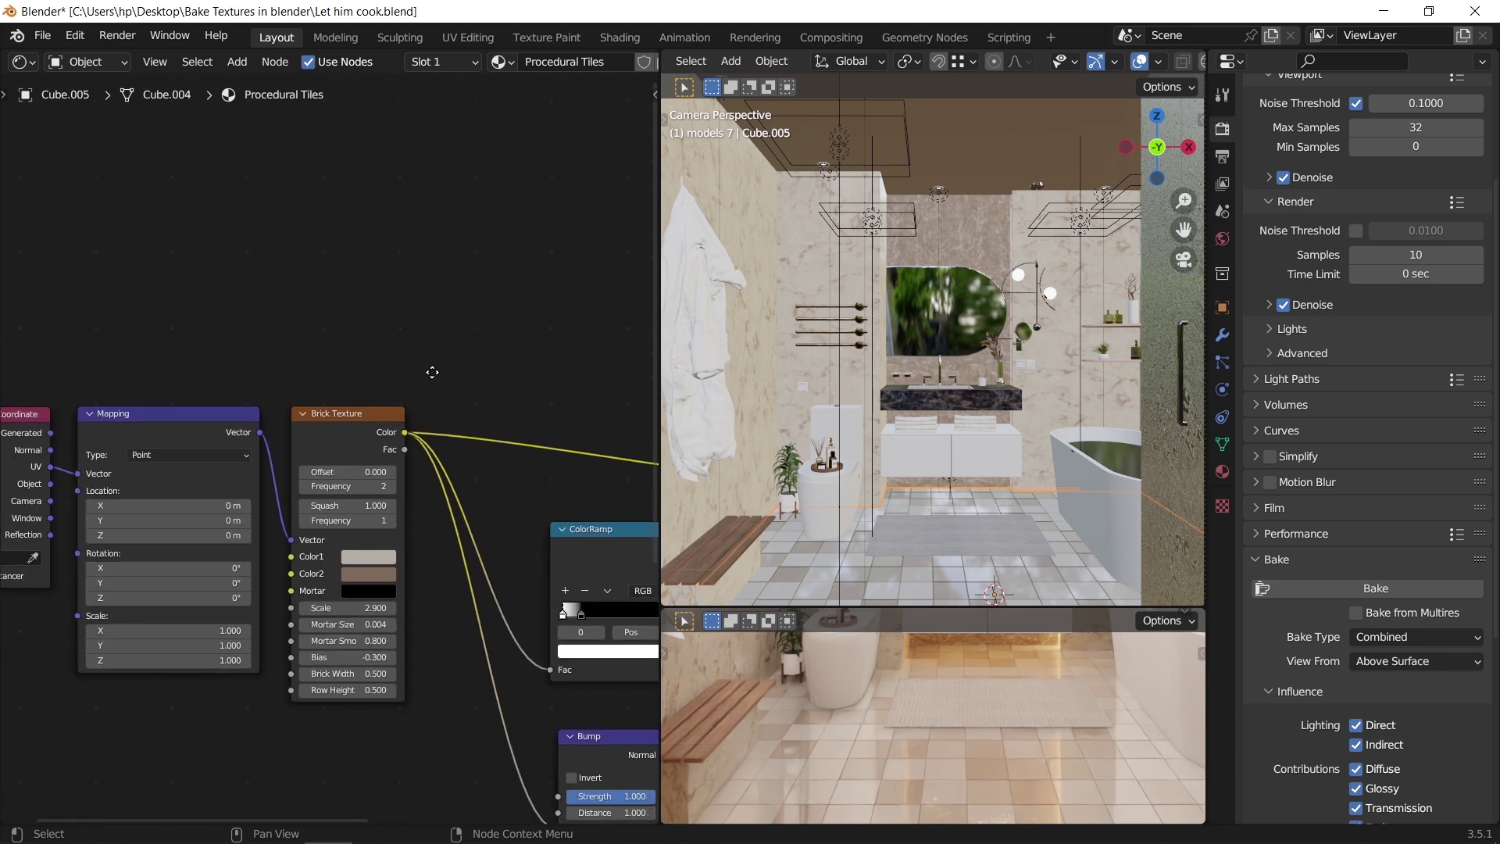
{"action": "scroll", "coordinate": [345, 368], "scroll_direction": "down", "scroll_amount": 3}
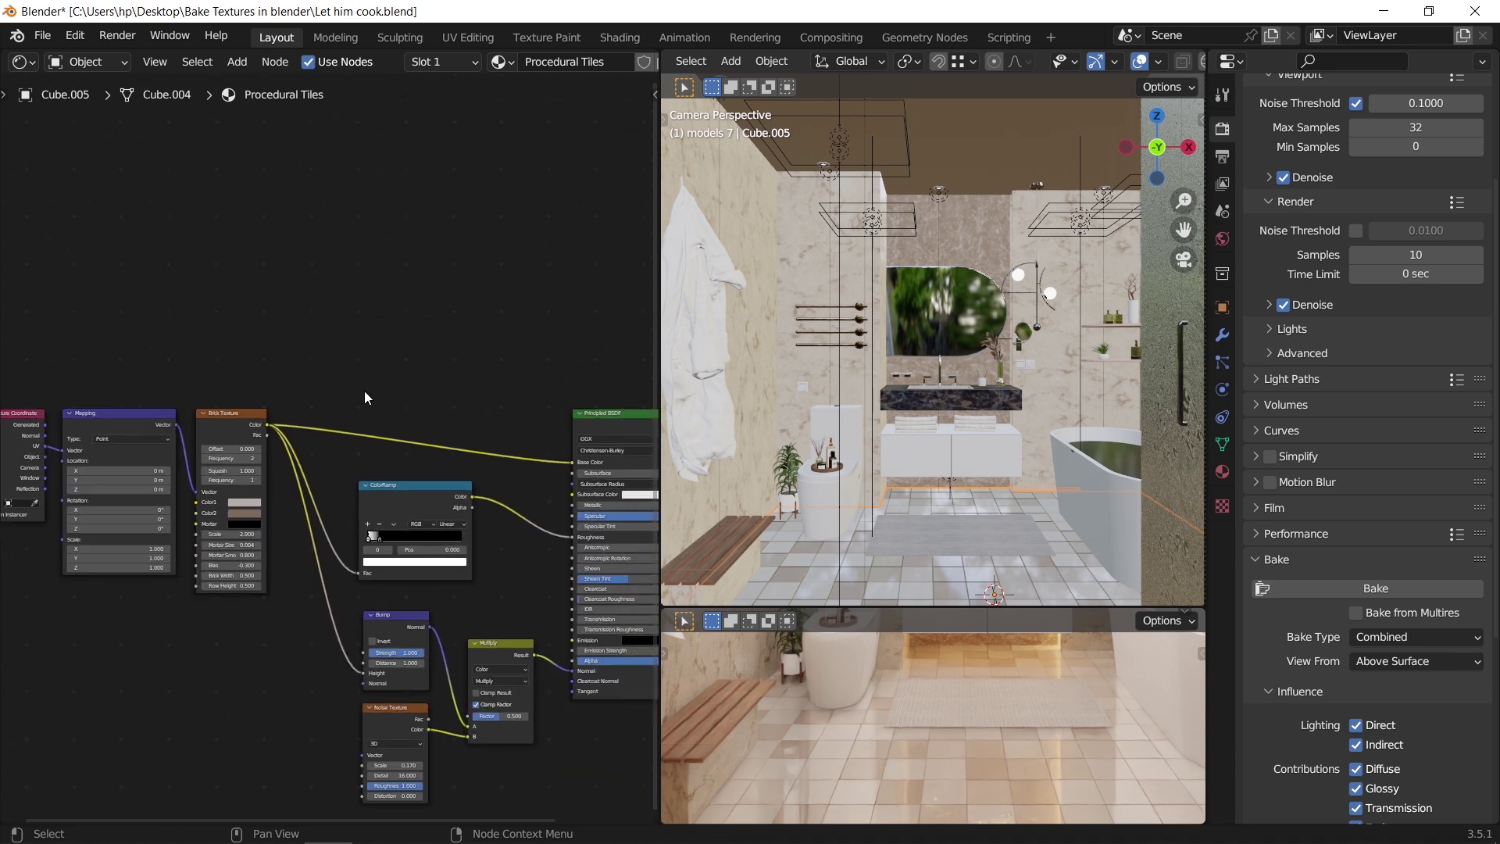
Add an Image Texture node and position it top-left of the node tree
{"action": "left_click", "coordinate": [237, 62]}
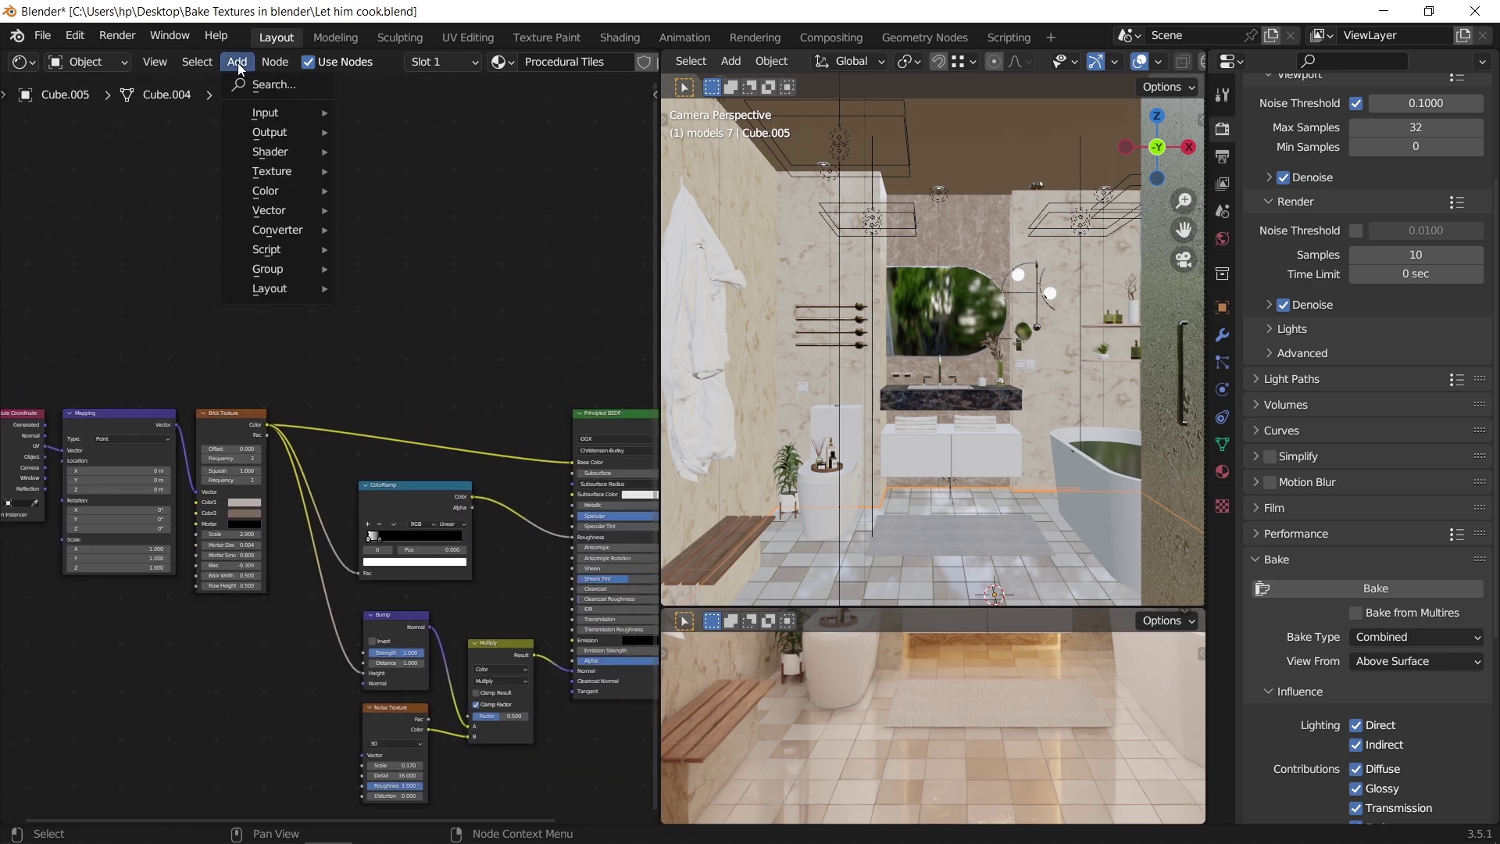
{"action": "mouse_move", "coordinate": [289, 169]}
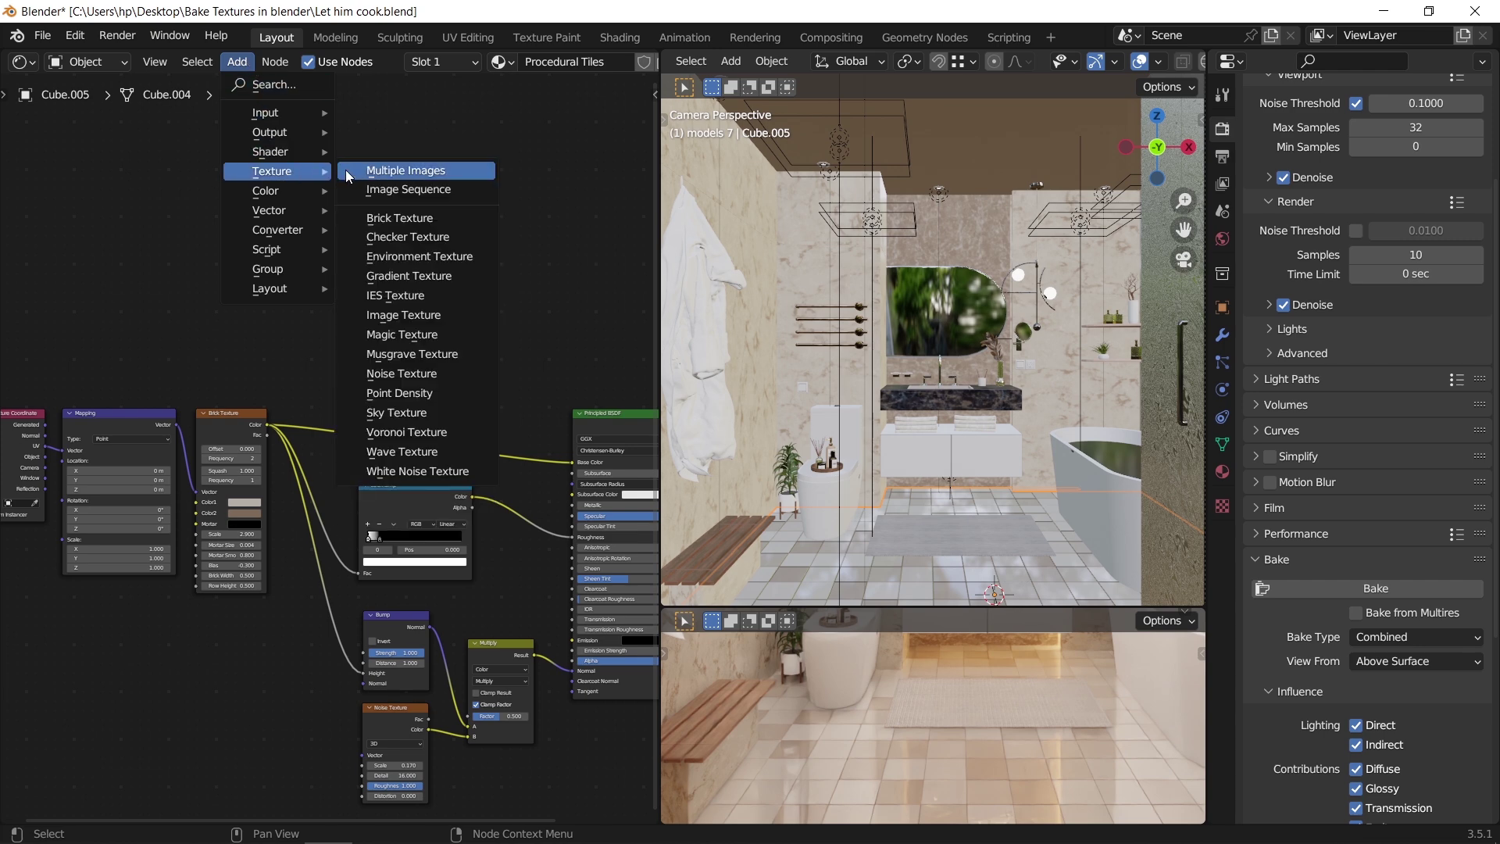
{"action": "left_click", "coordinate": [391, 316]}
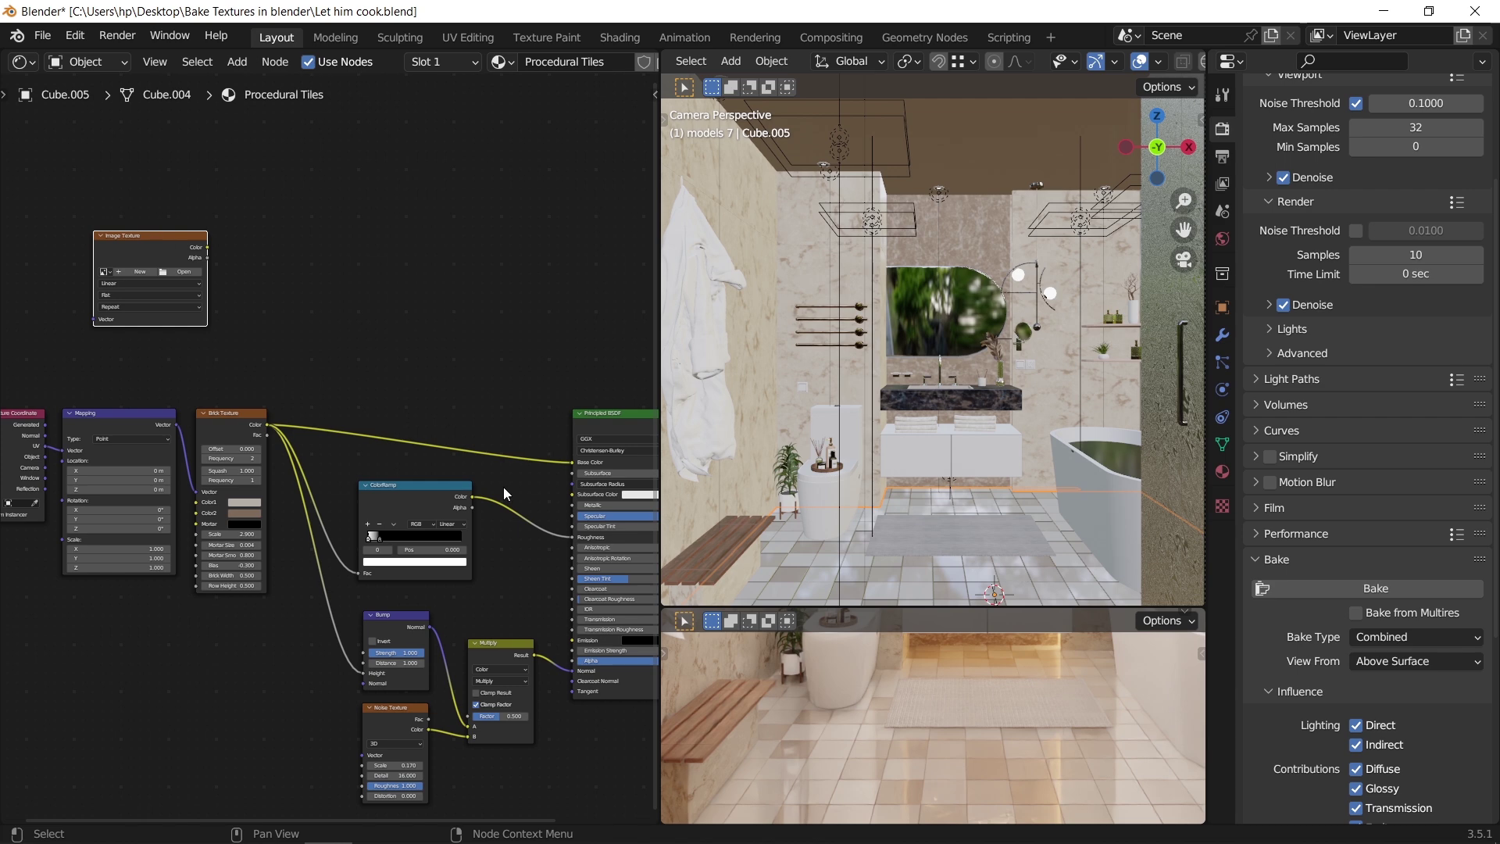
{"action": "middle_click_drag", "start_coordinate": [503, 486], "coordinate": [424, 397]}
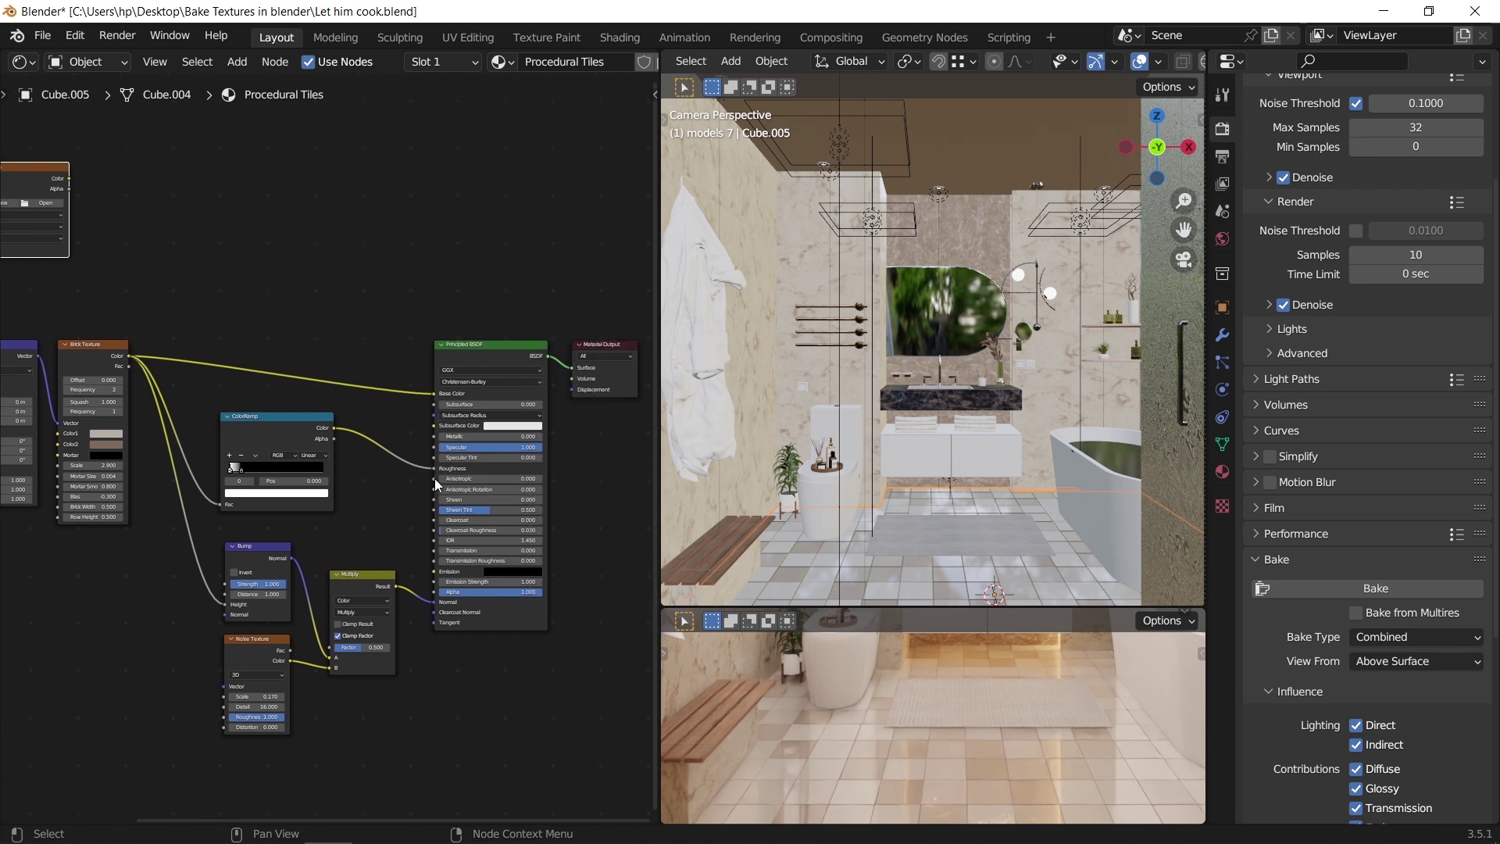
{"action": "scroll", "coordinate": [434, 478], "scroll_direction": "up", "scroll_amount": 3}
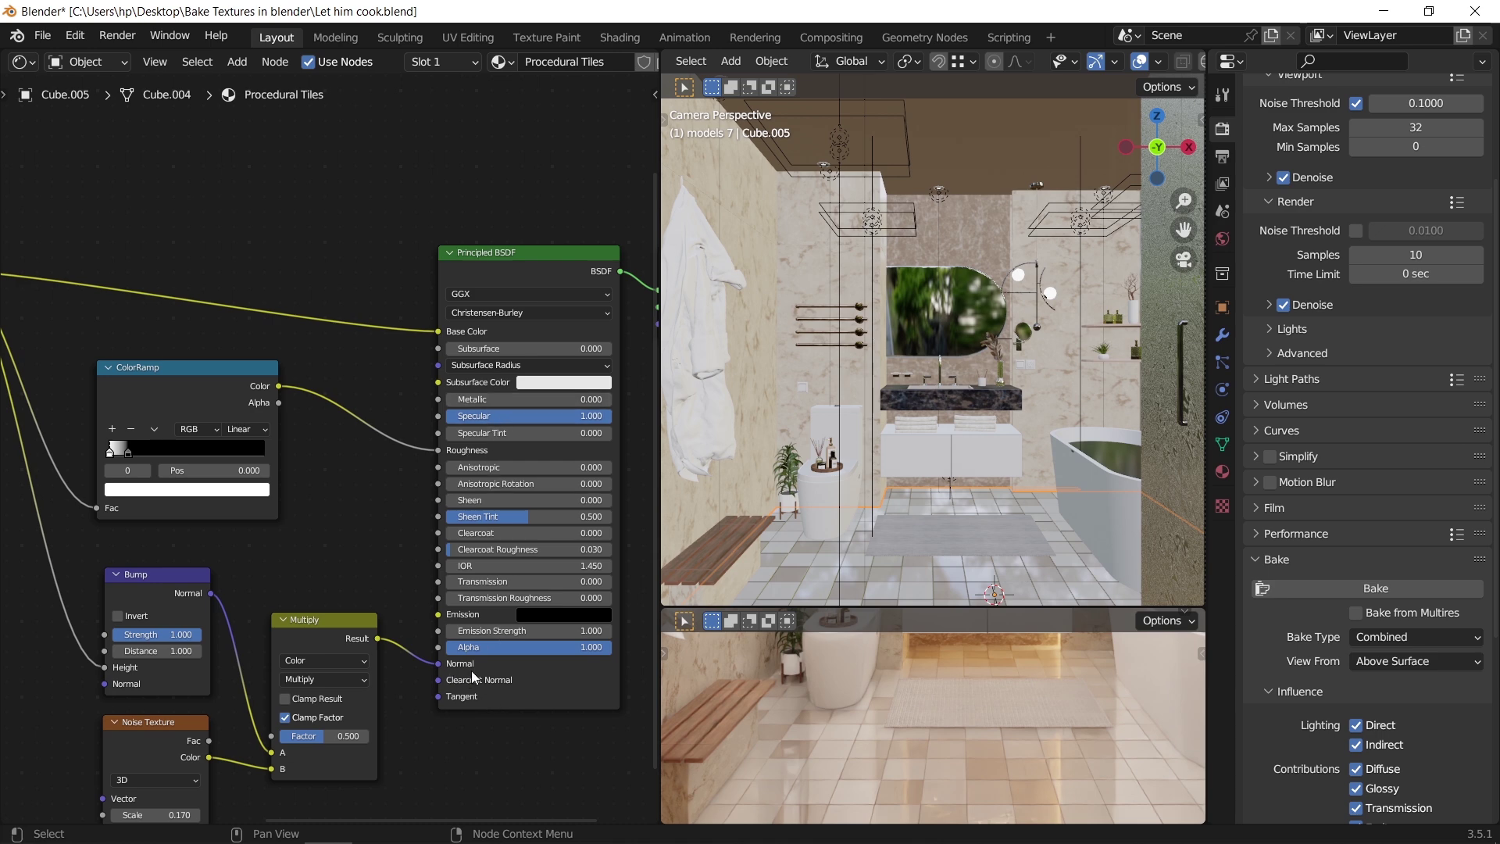
{"action": "scroll", "coordinate": [239, 309], "scroll_direction": "down", "scroll_amount": 4}
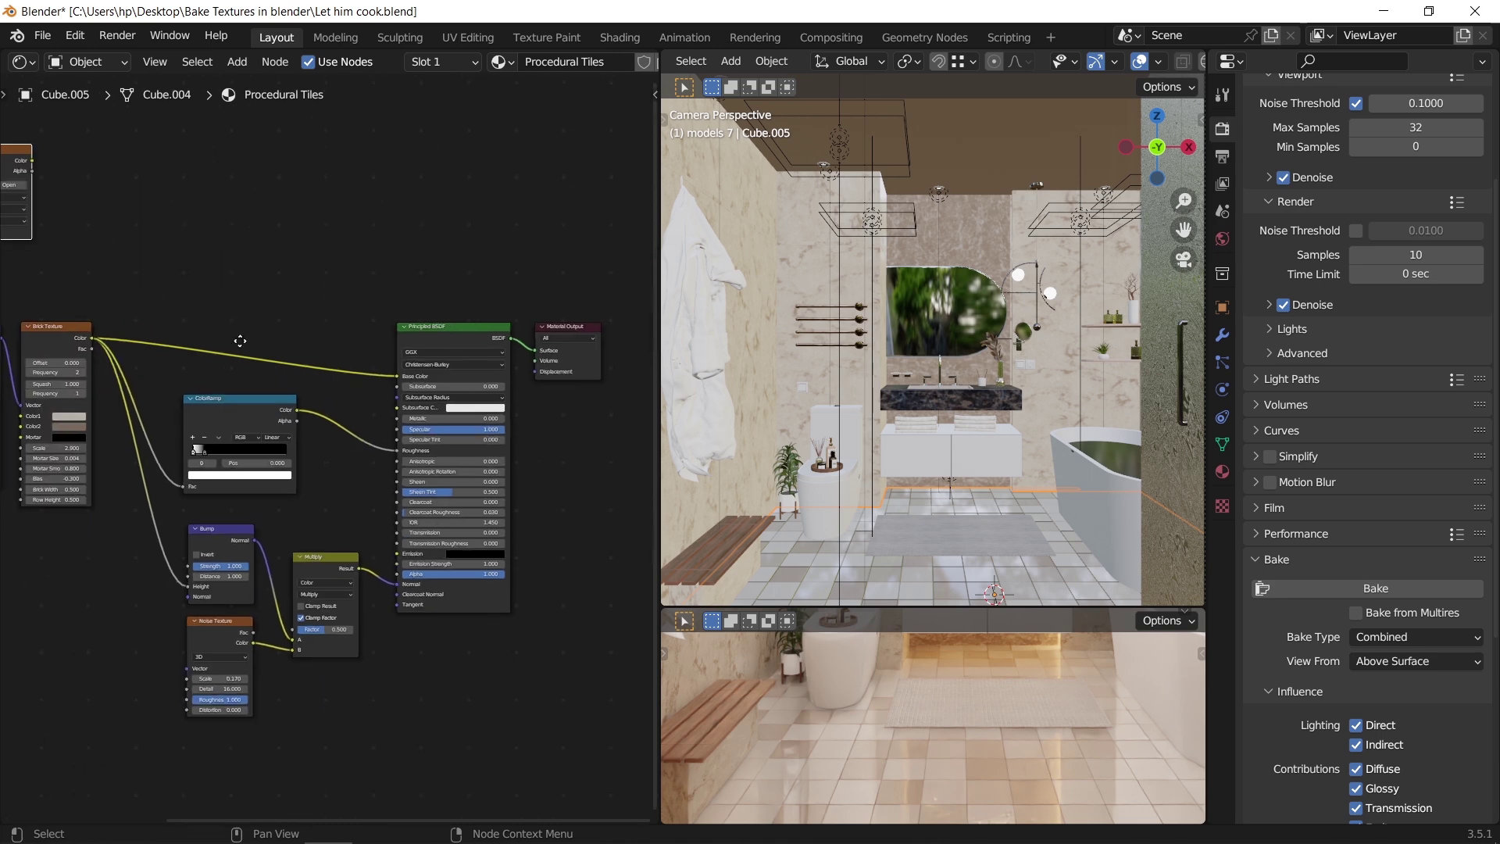
Duplicate the Image Texture node twice, placing the copies in a row to the right
{"action": "key", "text": "shift+d"}
{"action": "left_click", "coordinate": [268, 238]}
{"action": "key", "text": "shift+d"}
{"action": "left_click", "coordinate": [410, 236]}
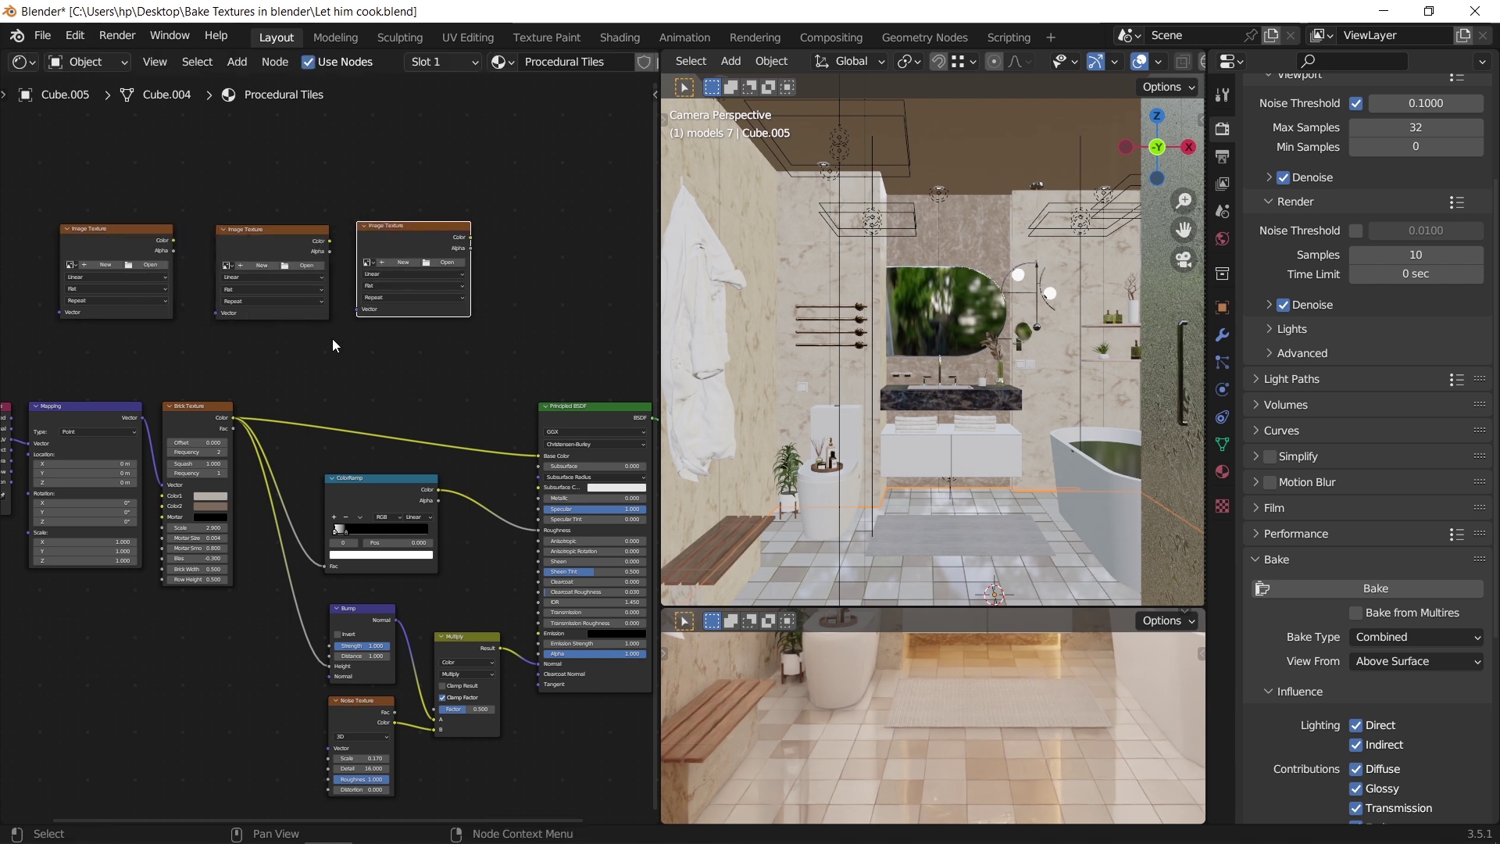
{"action": "scroll", "coordinate": [333, 345], "scroll_direction": "up", "scroll_amount": 3}
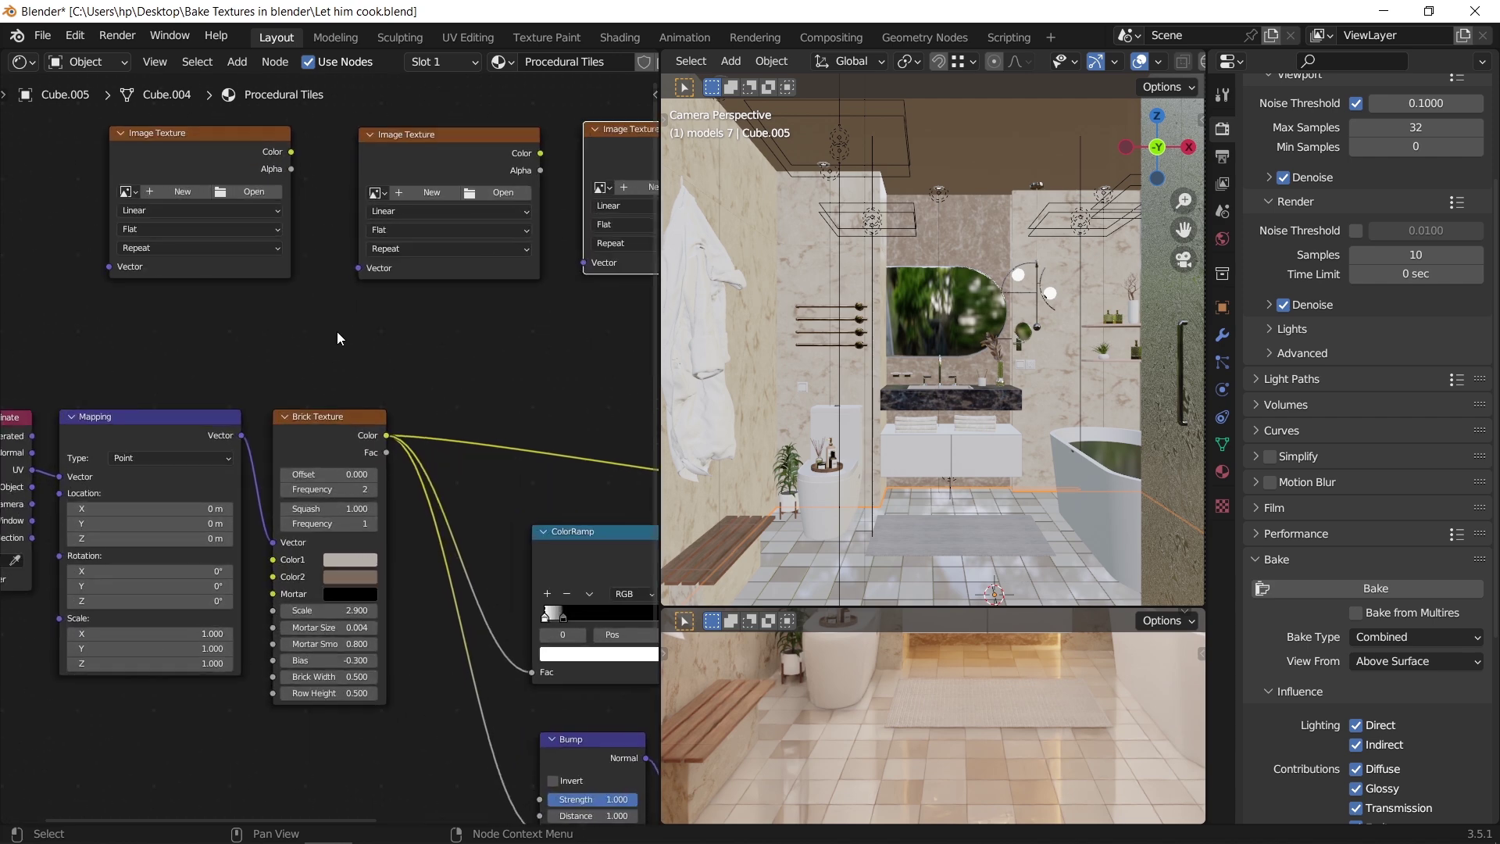
Create a new image named Tile-Diffuse at 1024*4 (4096) px width and height on the first node
{"action": "left_click", "coordinate": [183, 192]}
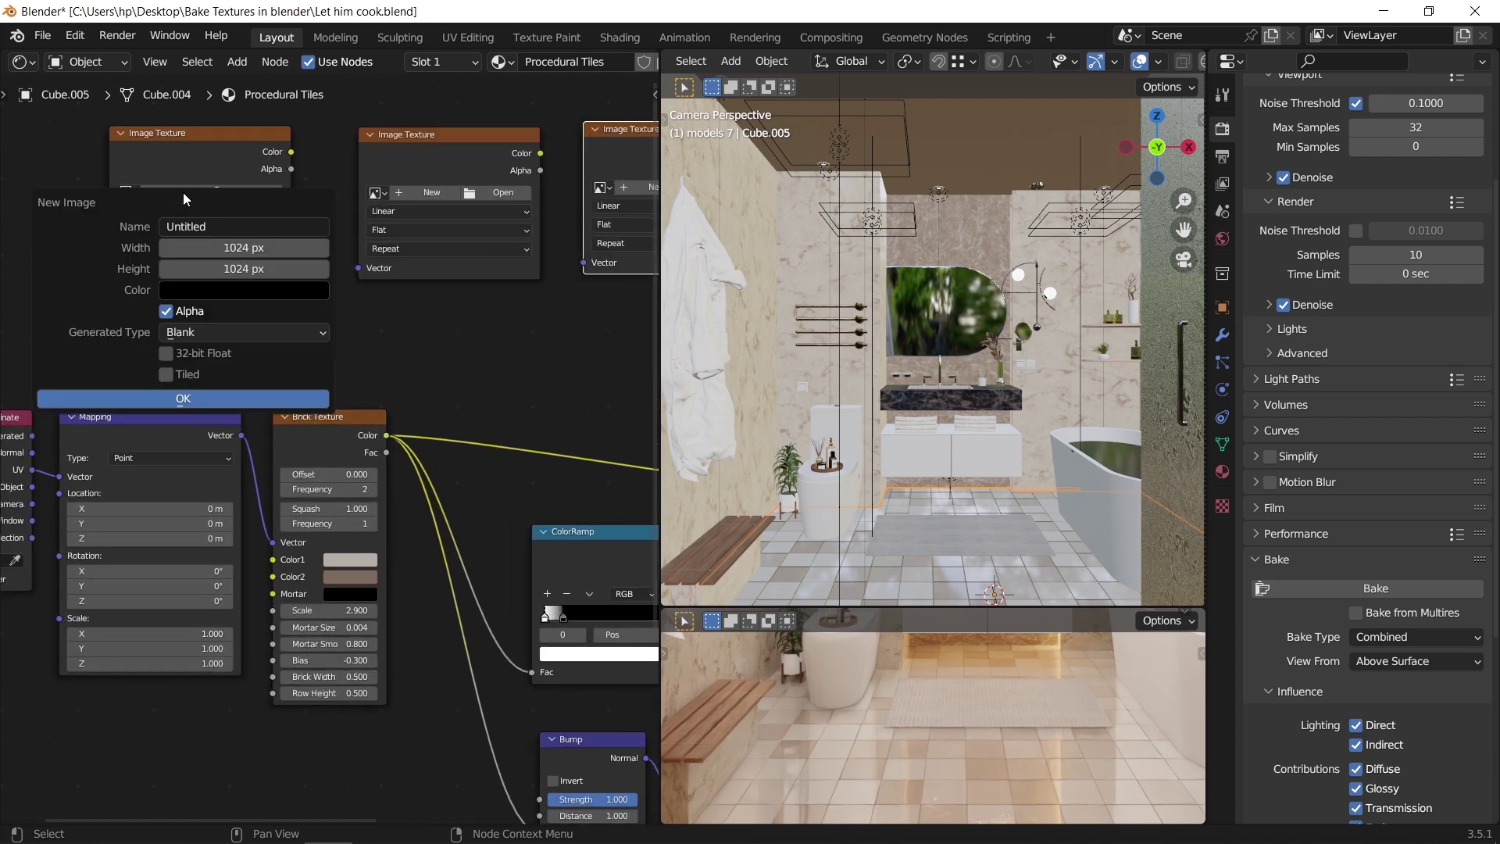
{"action": "left_click", "coordinate": [258, 232]}
{"action": "type", "text": "Tile-Diffuse"}
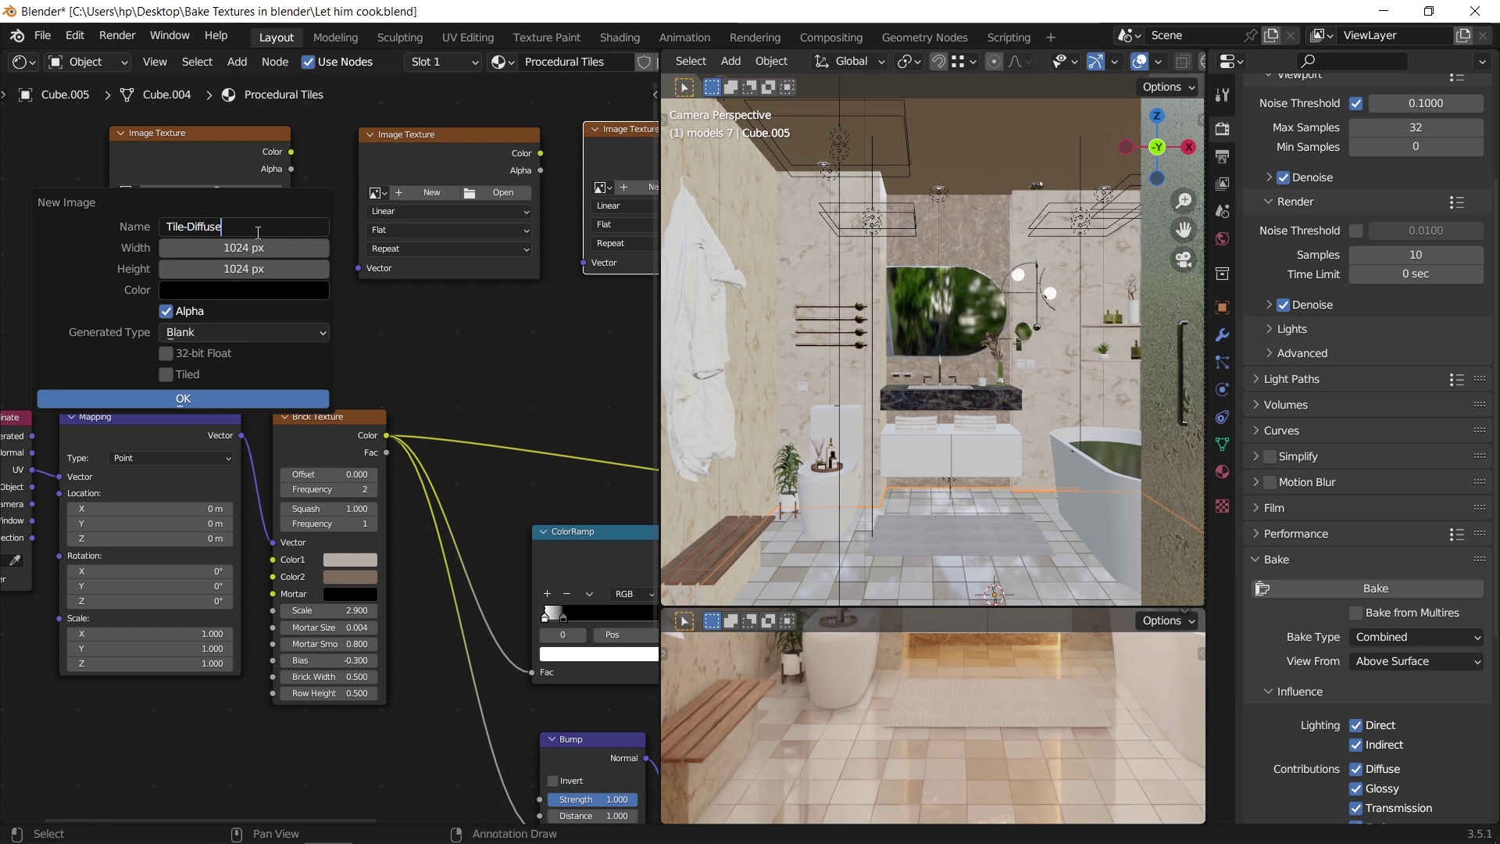
{"action": "key", "text": "Return"}
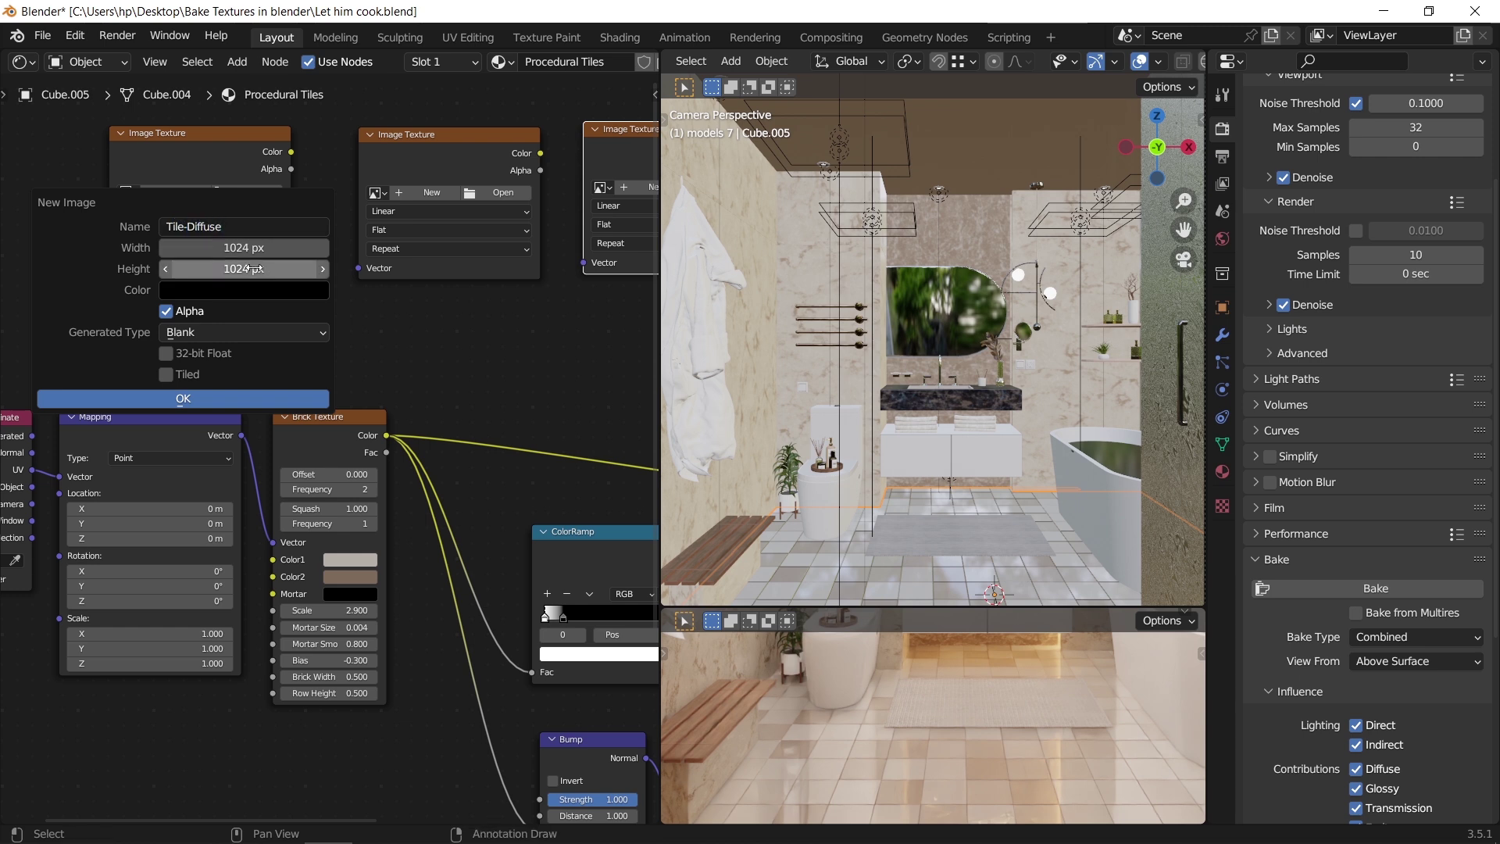
{"action": "left_click_drag", "start_coordinate": [250, 247], "coordinate": [250, 269]}
{"action": "key", "text": "End"}
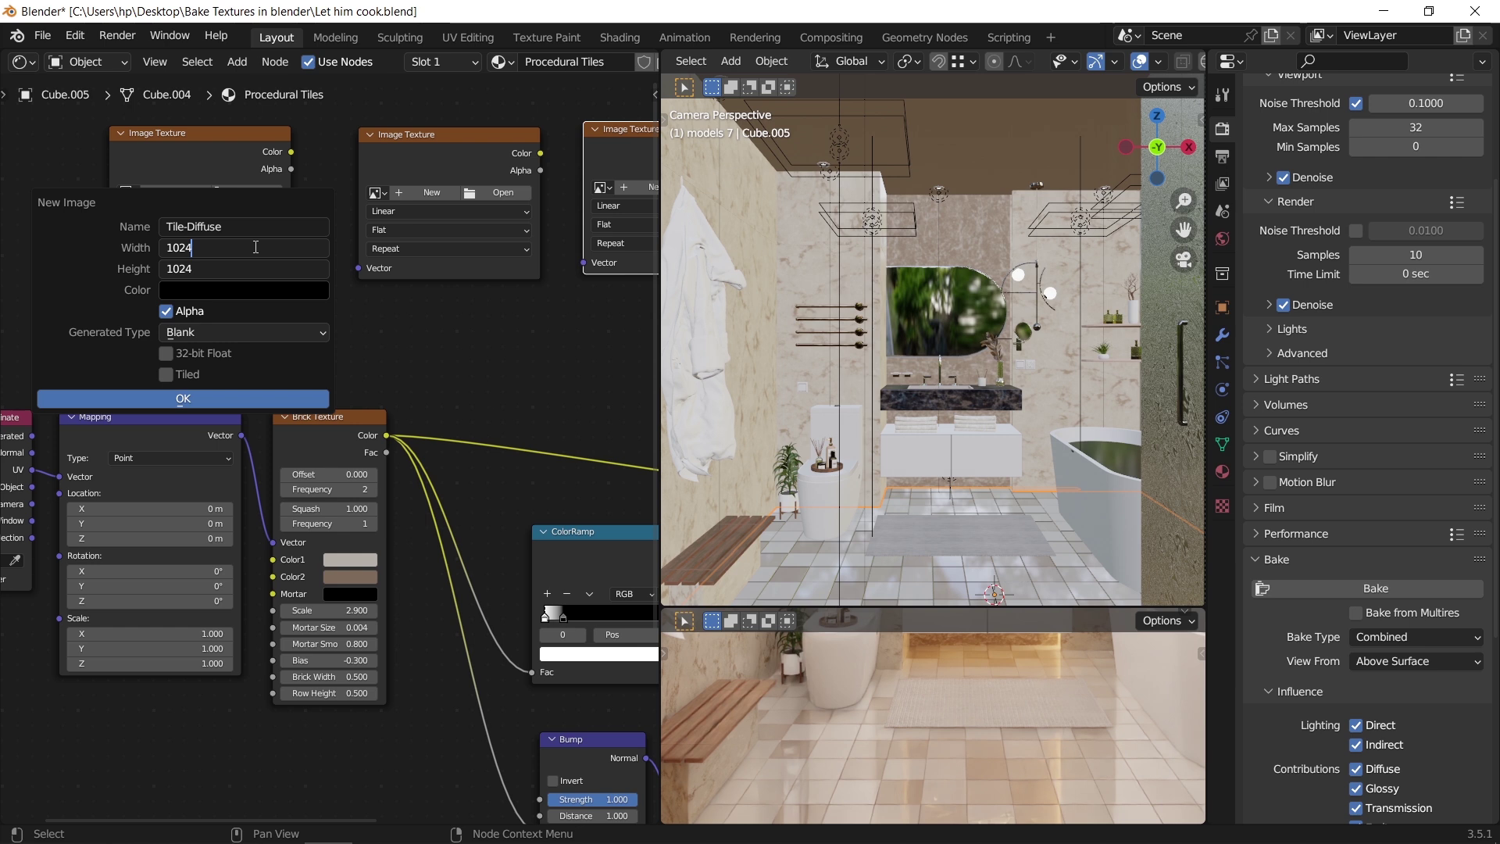
{"action": "type", "text": "*4"}
{"action": "key", "text": "Return"}
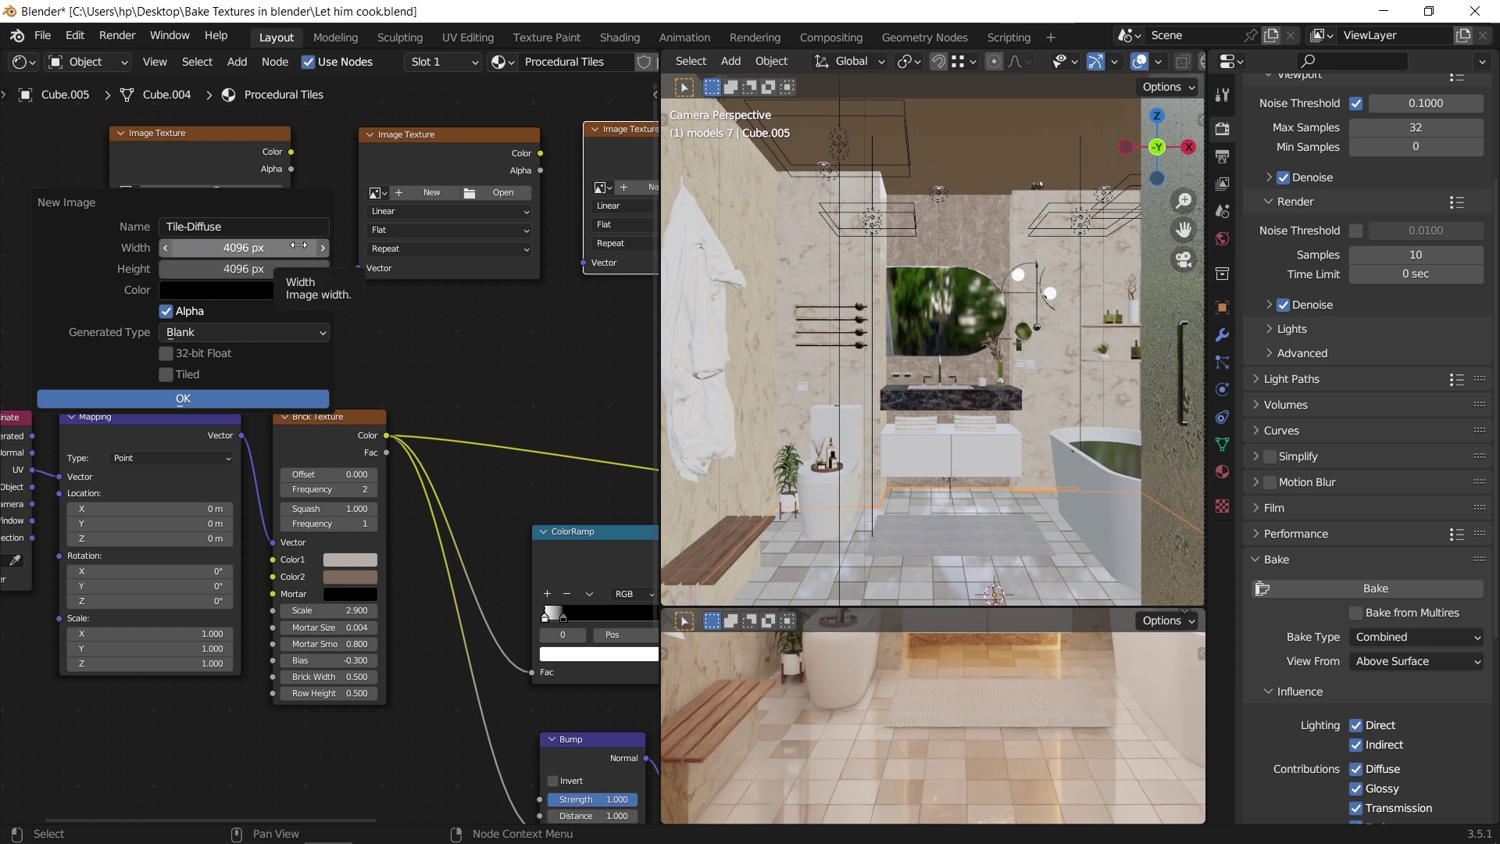
{"action": "left_click", "coordinate": [201, 393]}
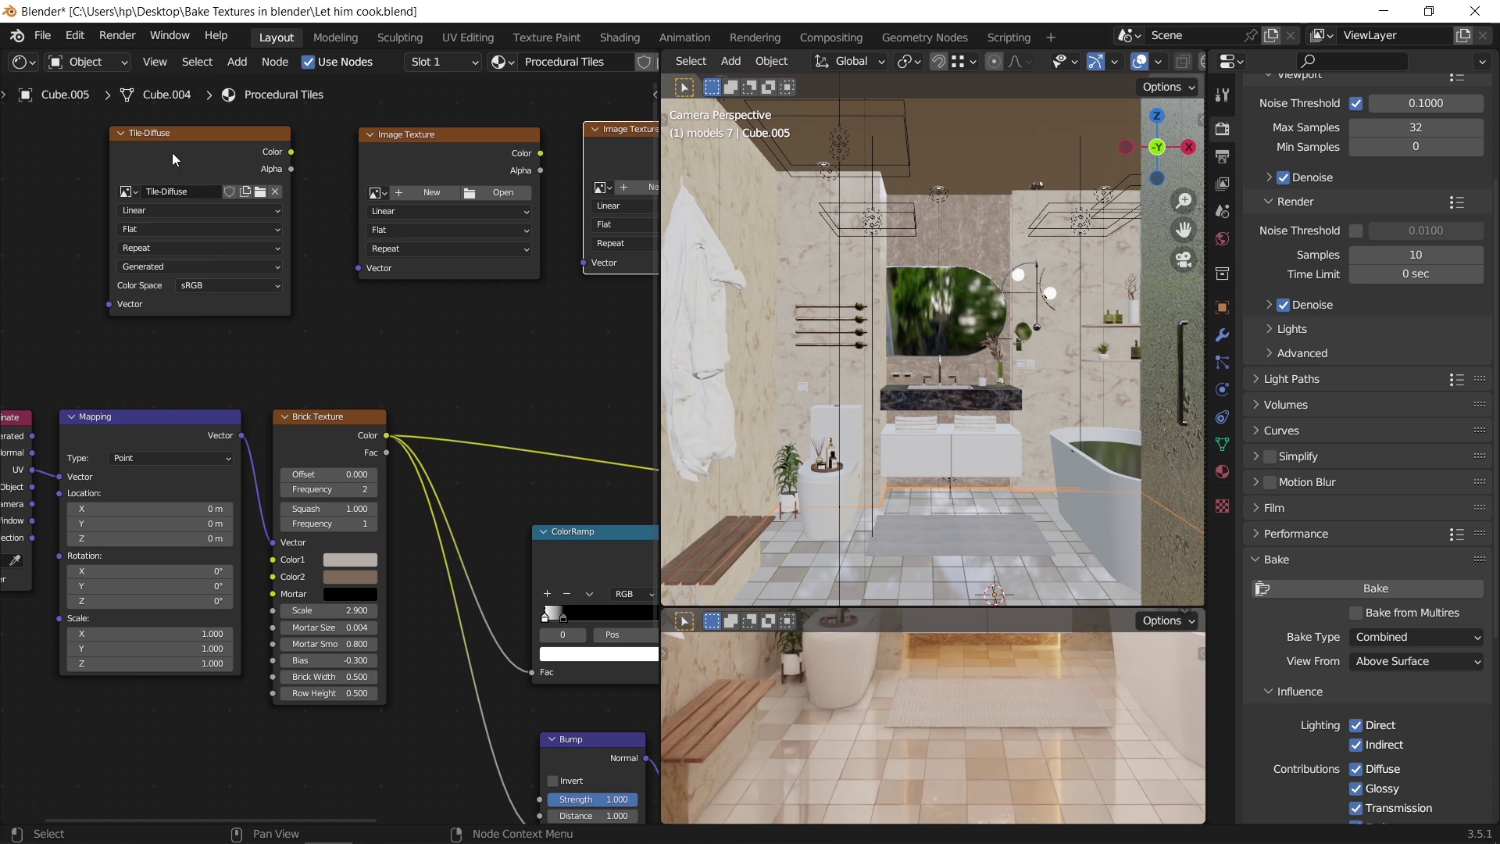
Set Bake Type to Diffuse with direct and indirect lighting off, targeting the Tile-Diffuse node
{"action": "scroll", "coordinate": [396, 350], "scroll_direction": "down", "scroll_amount": 3}
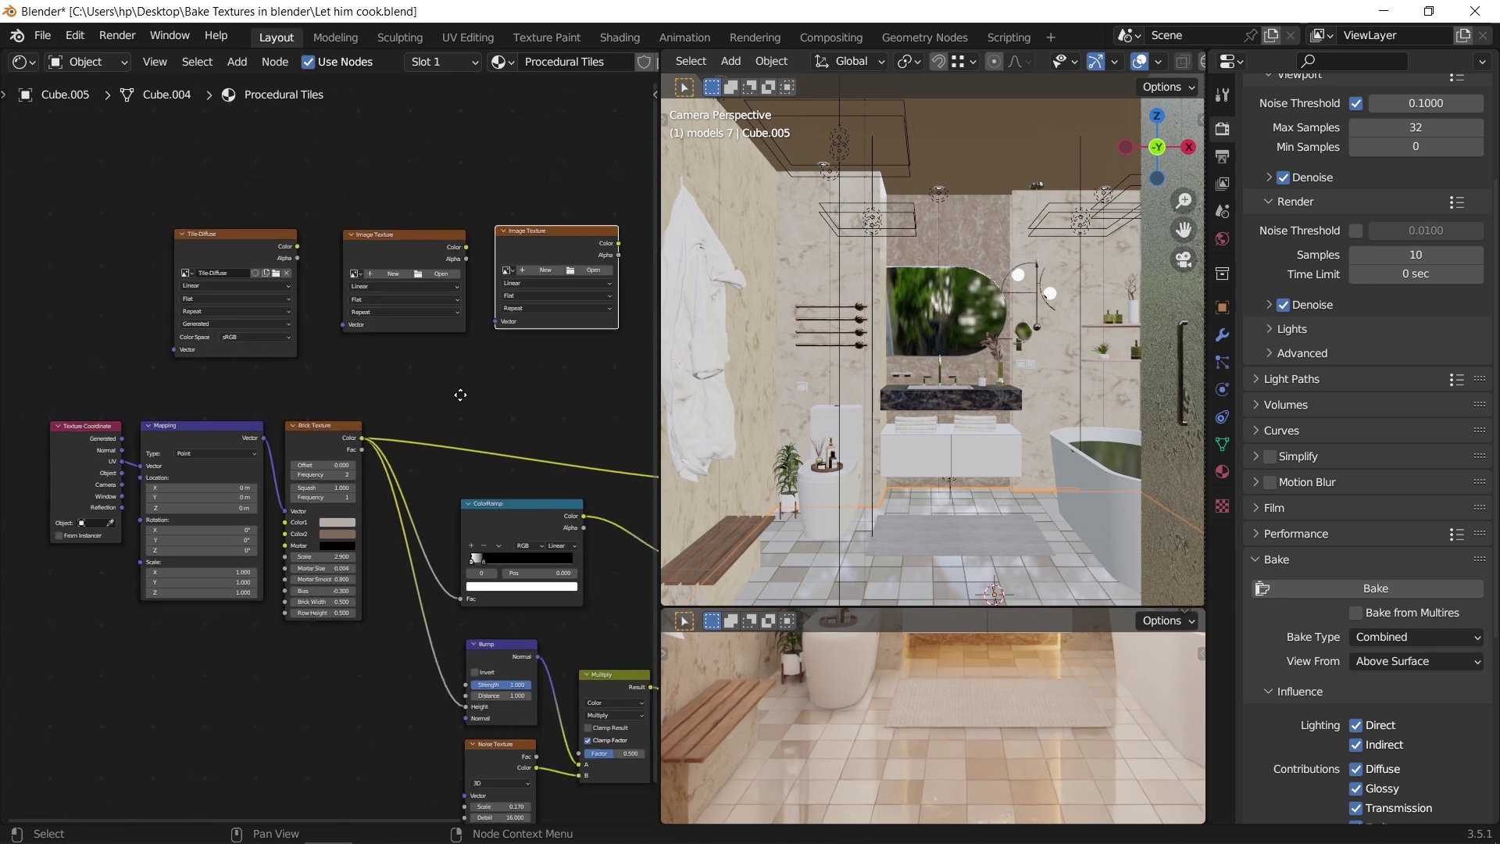
{"action": "left_click", "coordinate": [1389, 639]}
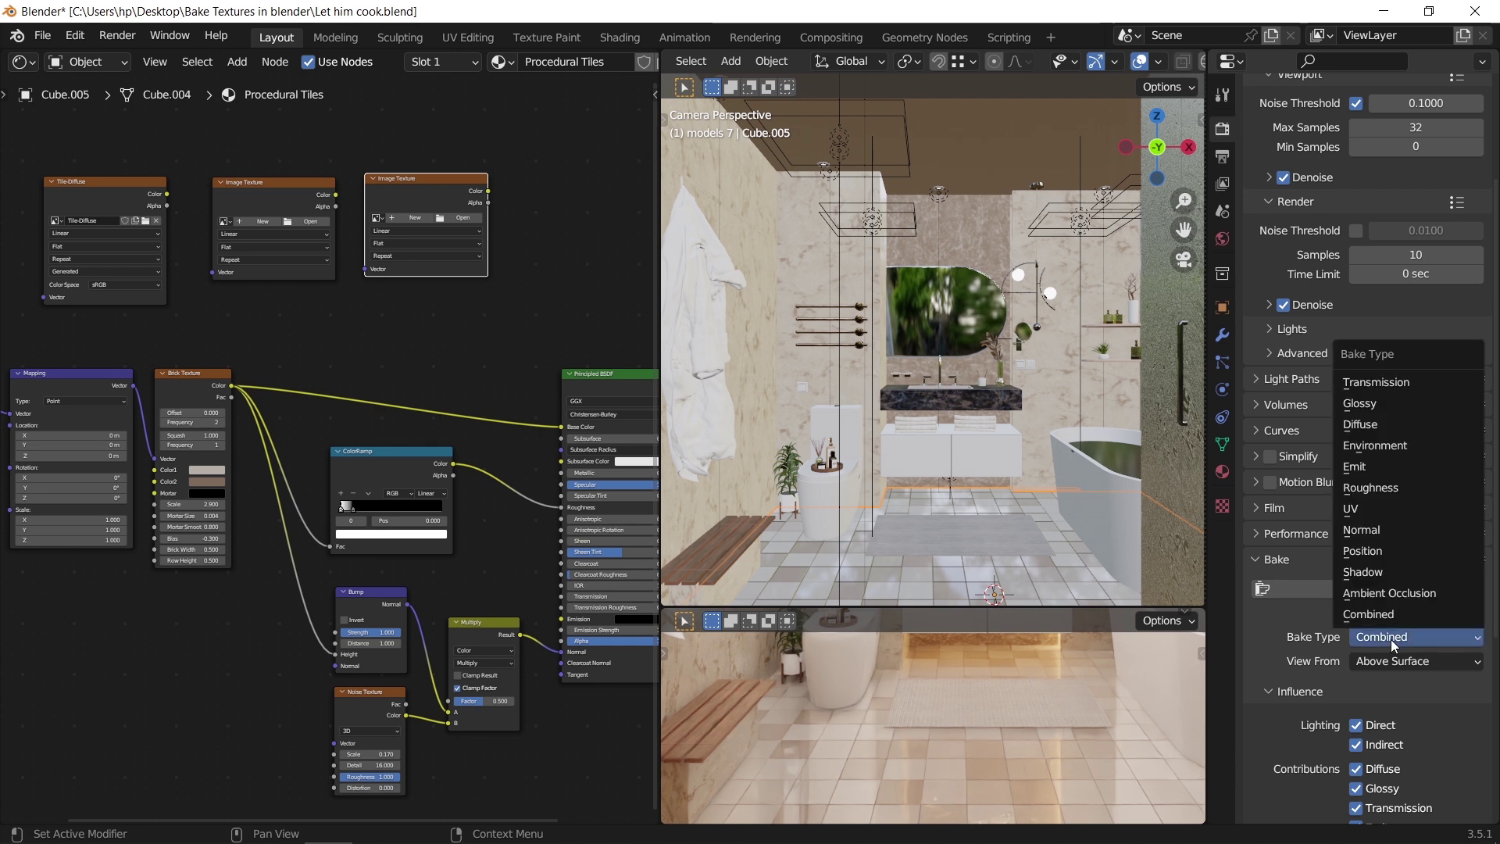
{"action": "left_click", "coordinate": [1395, 423]}
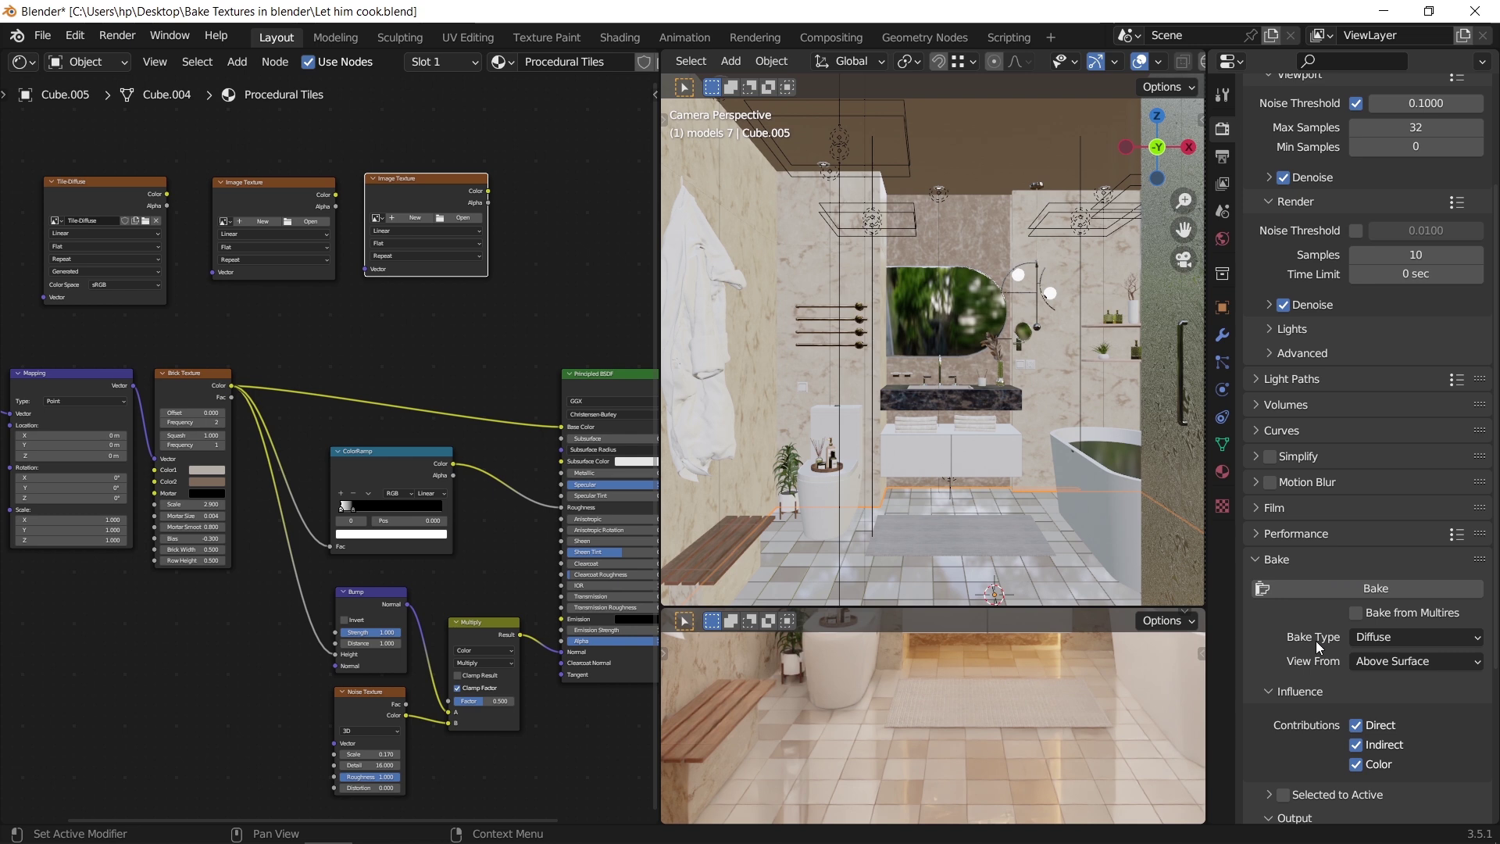
{"action": "scroll", "coordinate": [1315, 641], "scroll_direction": "down", "scroll_amount": 5}
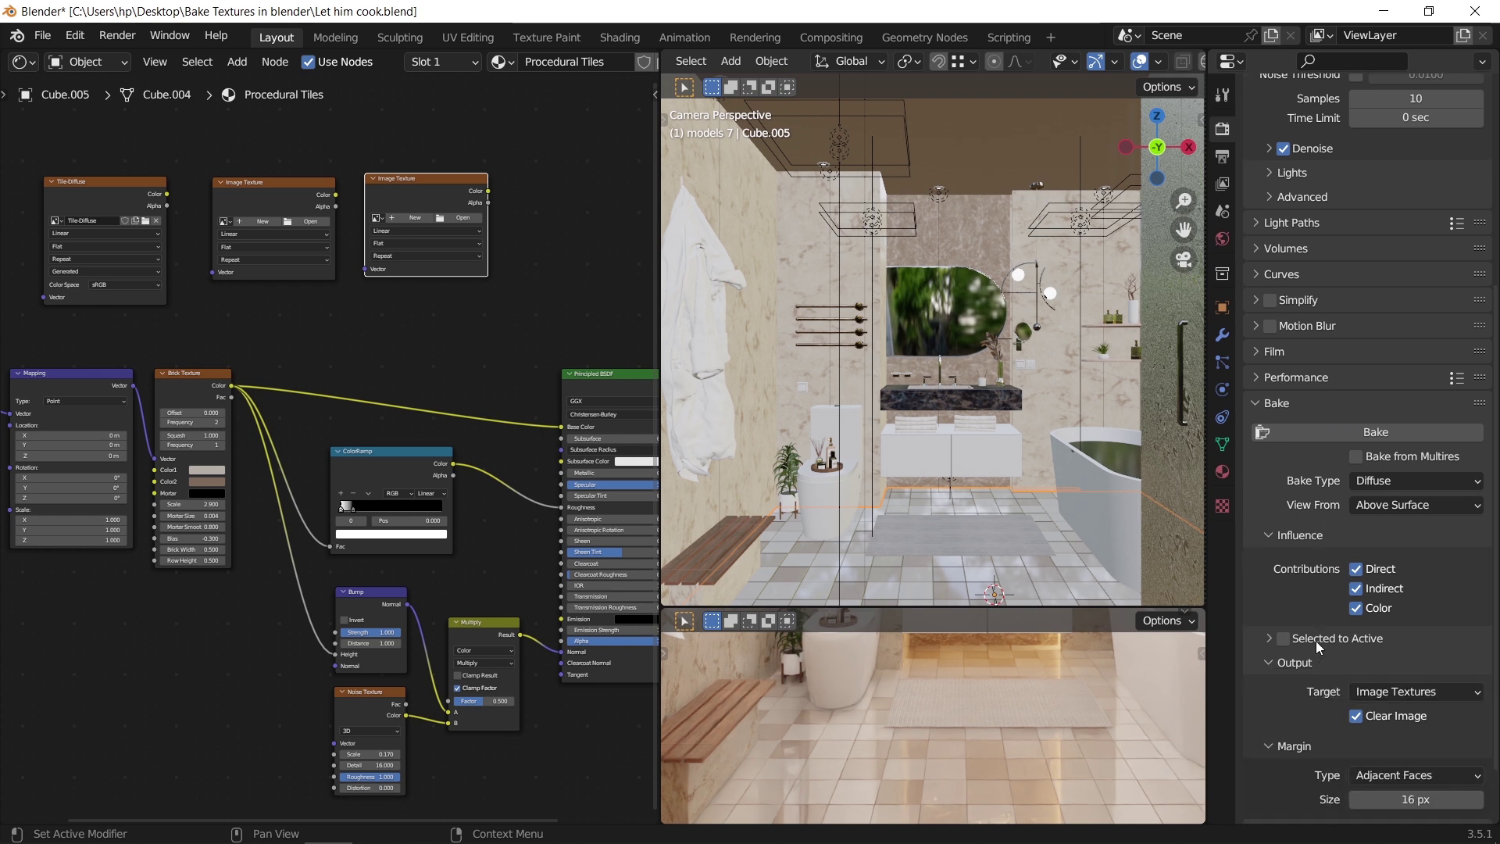
{"action": "left_click", "coordinate": [1373, 570]}
{"action": "left_click", "coordinate": [1358, 587]}
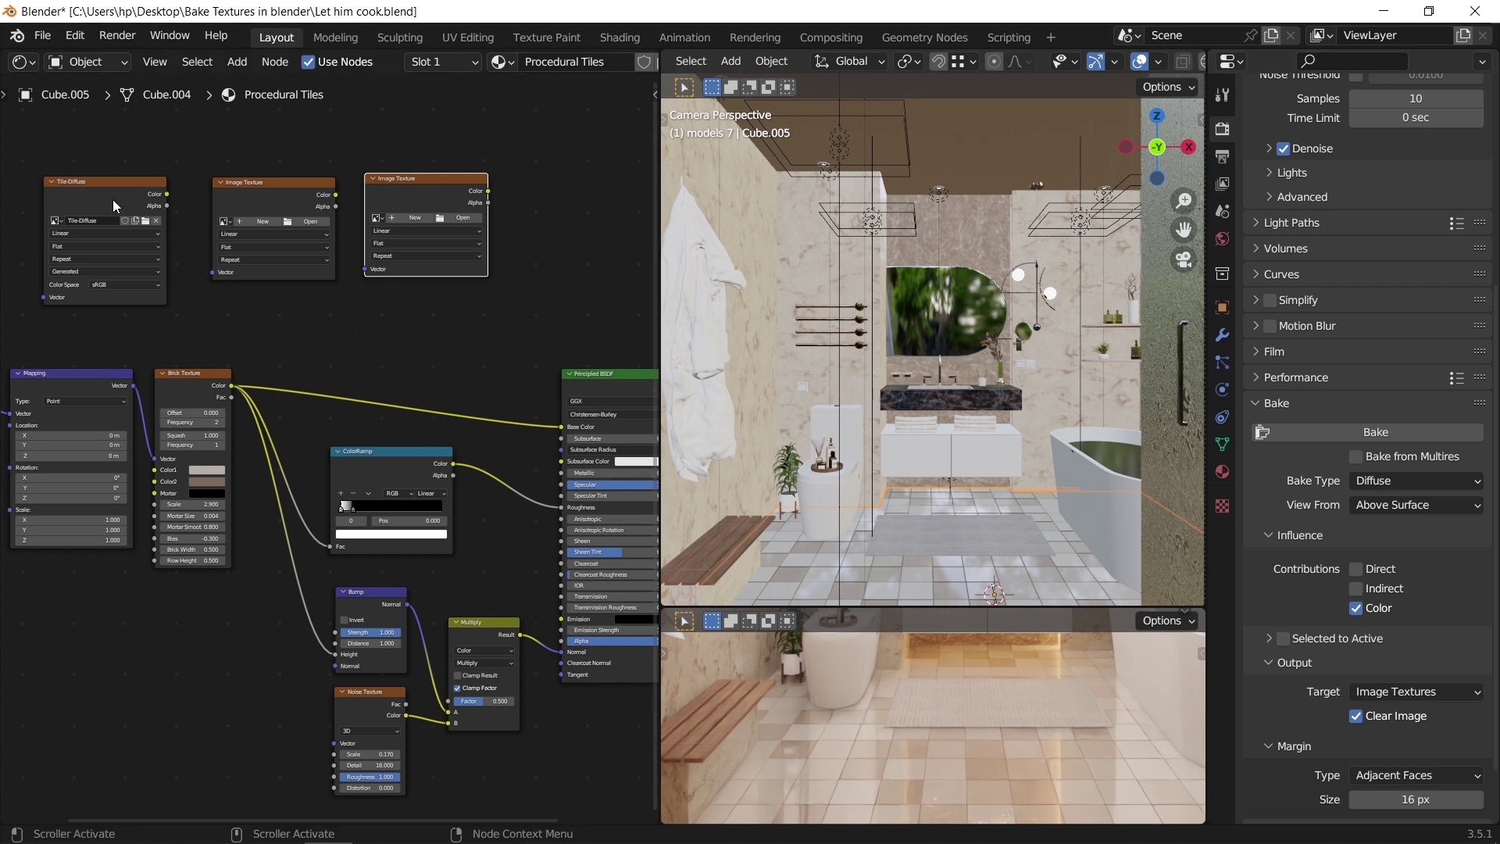
{"action": "left_click", "coordinate": [109, 178]}
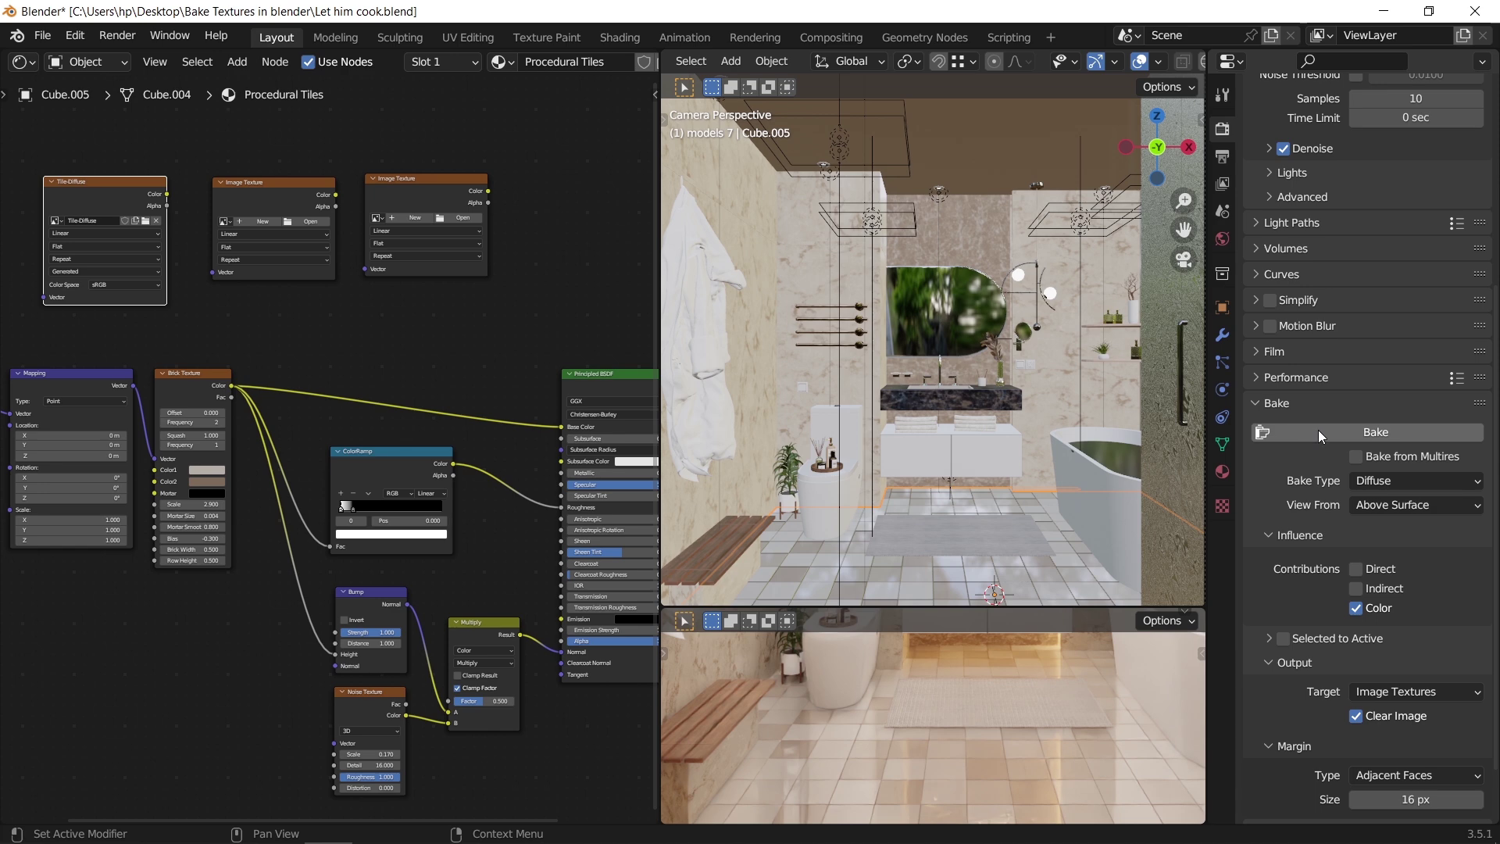
Switch the viewport to Solid shading, run the bake, and view Tile-Diffuse in the Image Editor
{"action": "scroll", "coordinate": [1366, 232], "scroll_direction": "up", "scroll_amount": 6}
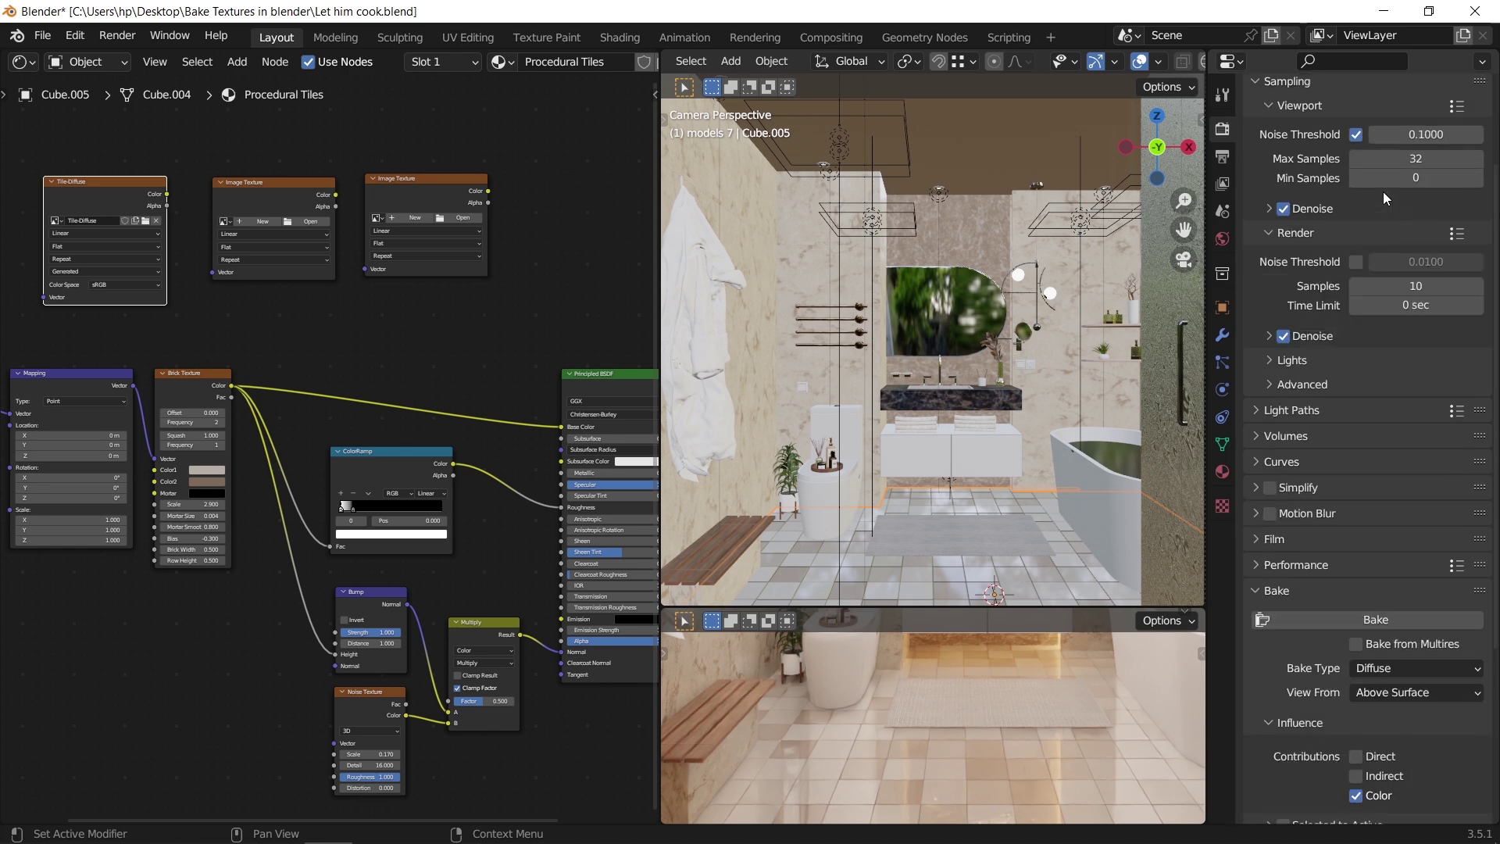
{"action": "scroll", "coordinate": [1336, 326], "scroll_direction": "down", "scroll_amount": 8}
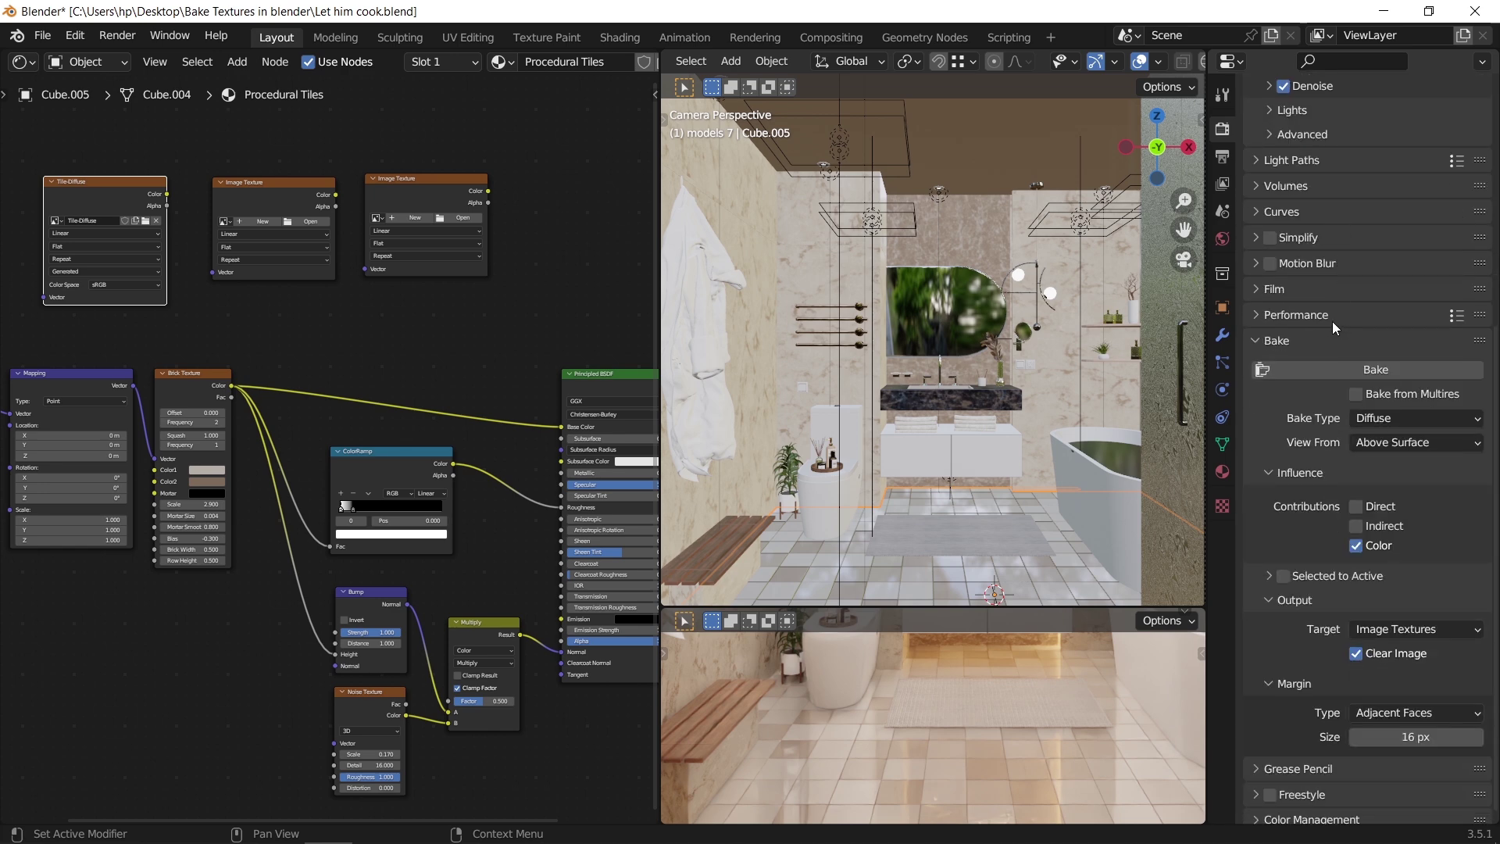
{"action": "key", "text": "z"}
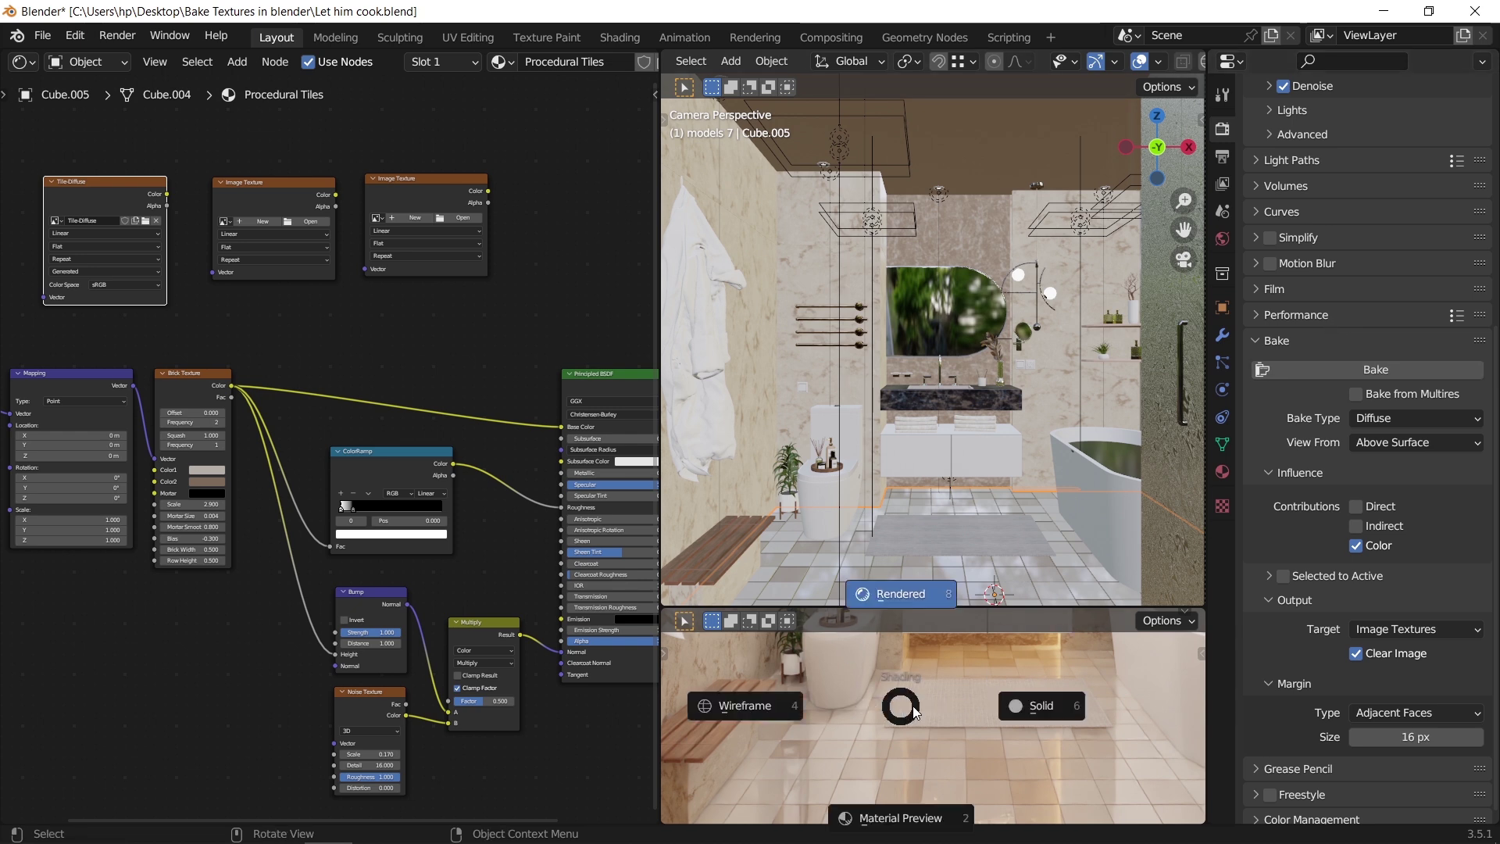
{"action": "left_click", "coordinate": [976, 705]}
{"action": "left_click", "coordinate": [1356, 367]}
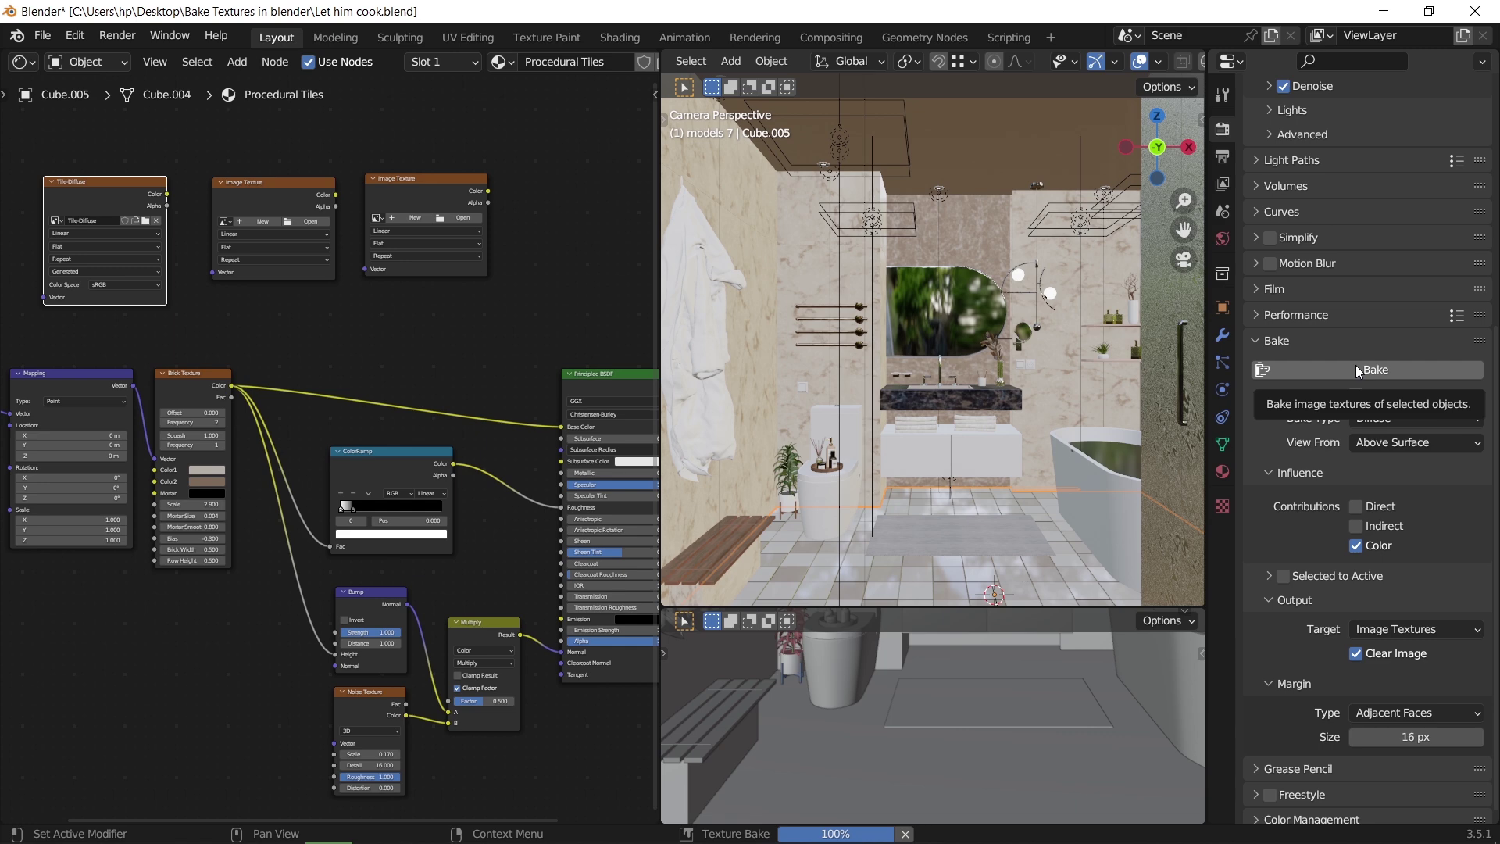
{"action": "left_click", "coordinate": [21, 62]}
{"action": "left_click", "coordinate": [63, 66]}
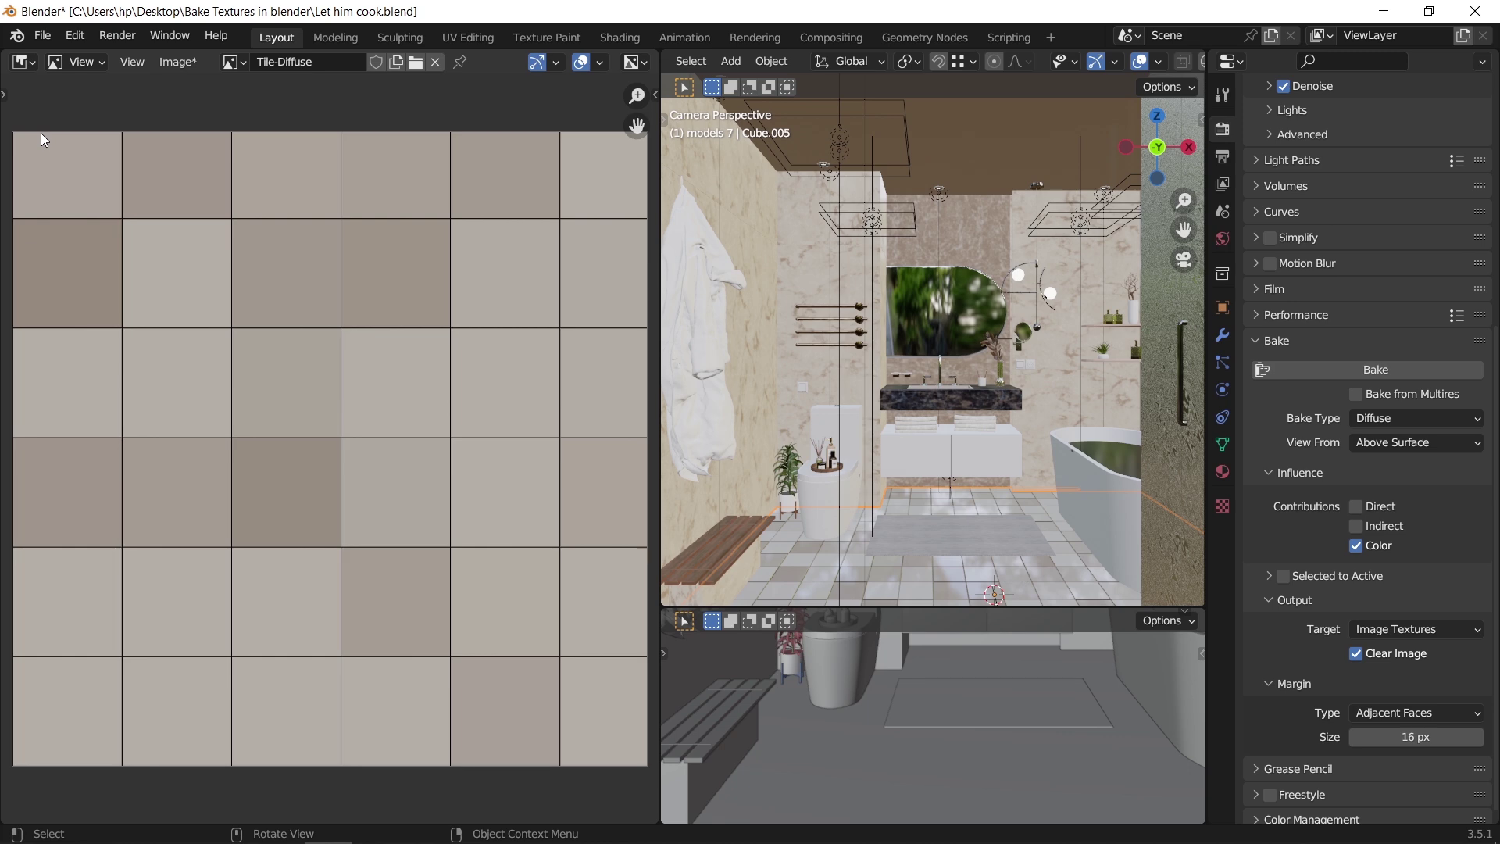
Save Tile-Diffuse.png into a new Bitmaps folder and return to the Shader Editor
{"action": "left_click", "coordinate": [179, 62]}
{"action": "left_click", "coordinate": [247, 237]}
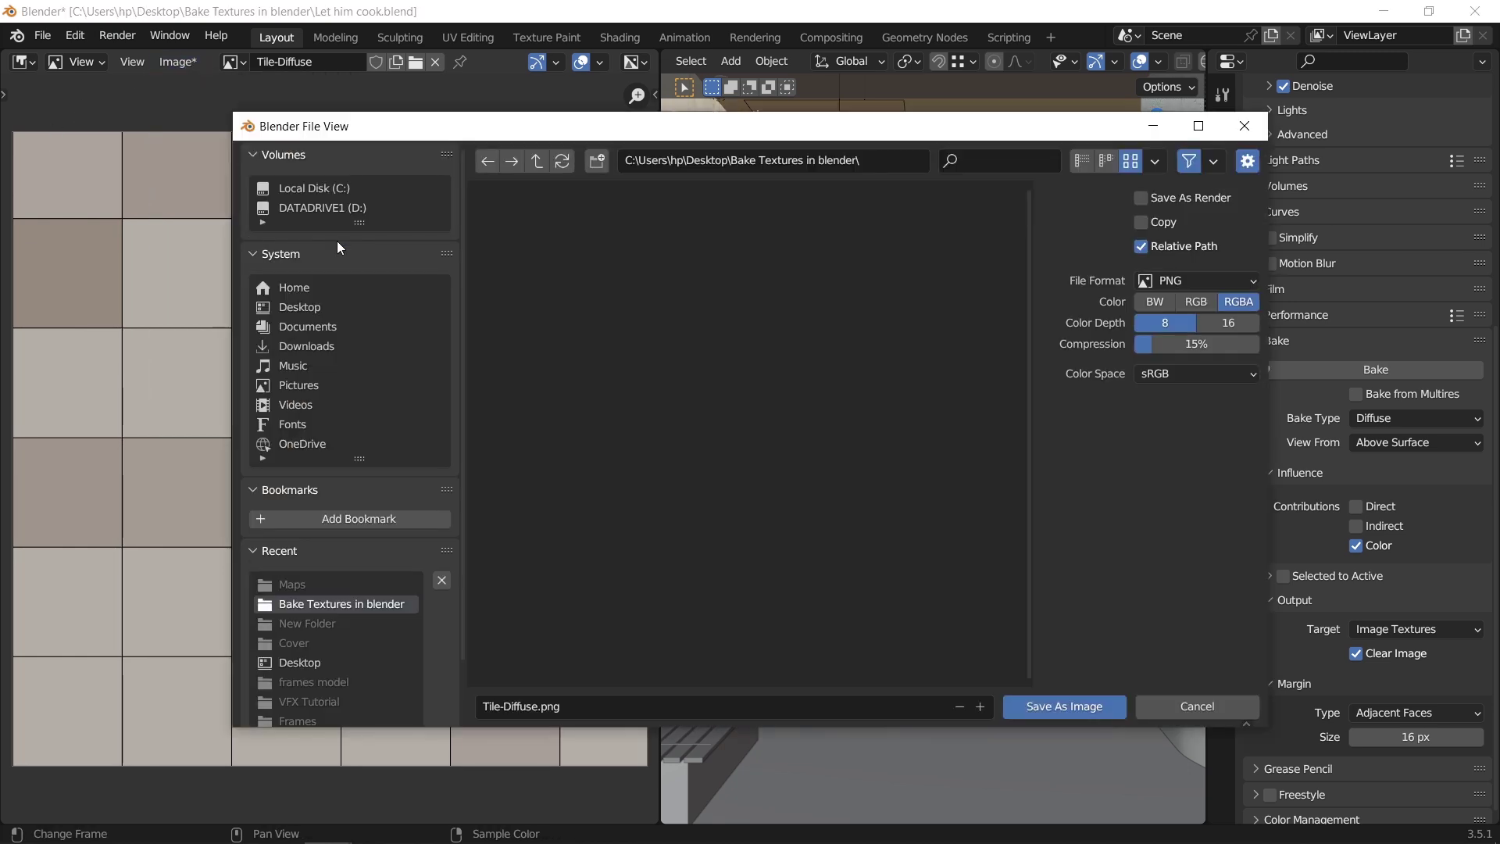
{"action": "left_click", "coordinate": [597, 150]}
{"action": "type", "text": "Bitmaps"}
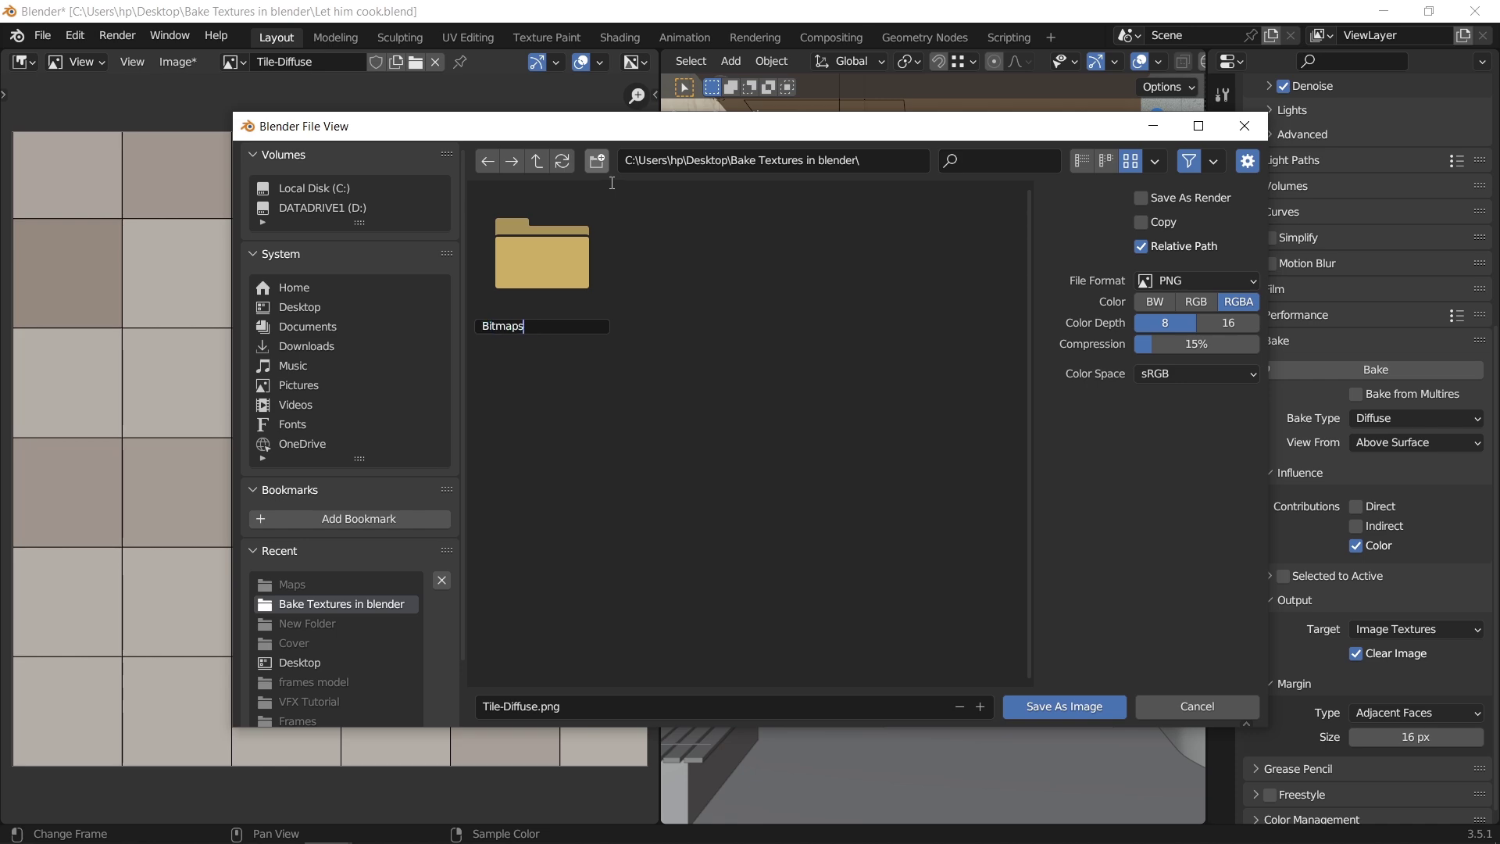
{"action": "key", "text": "Return"}
{"action": "double_click", "coordinate": [602, 270]}
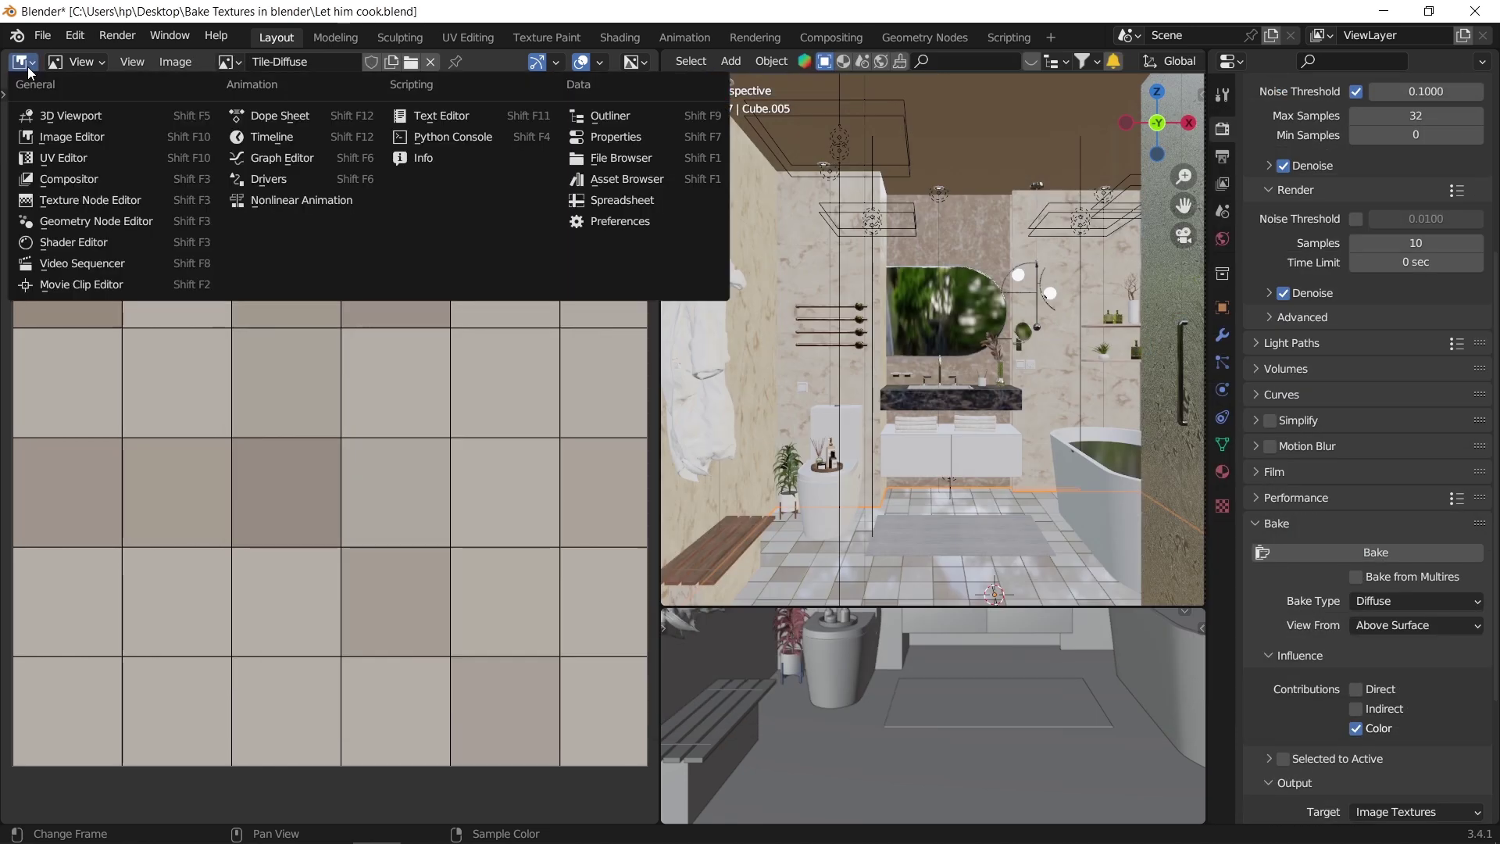
{"action": "left_click", "coordinate": [86, 242]}
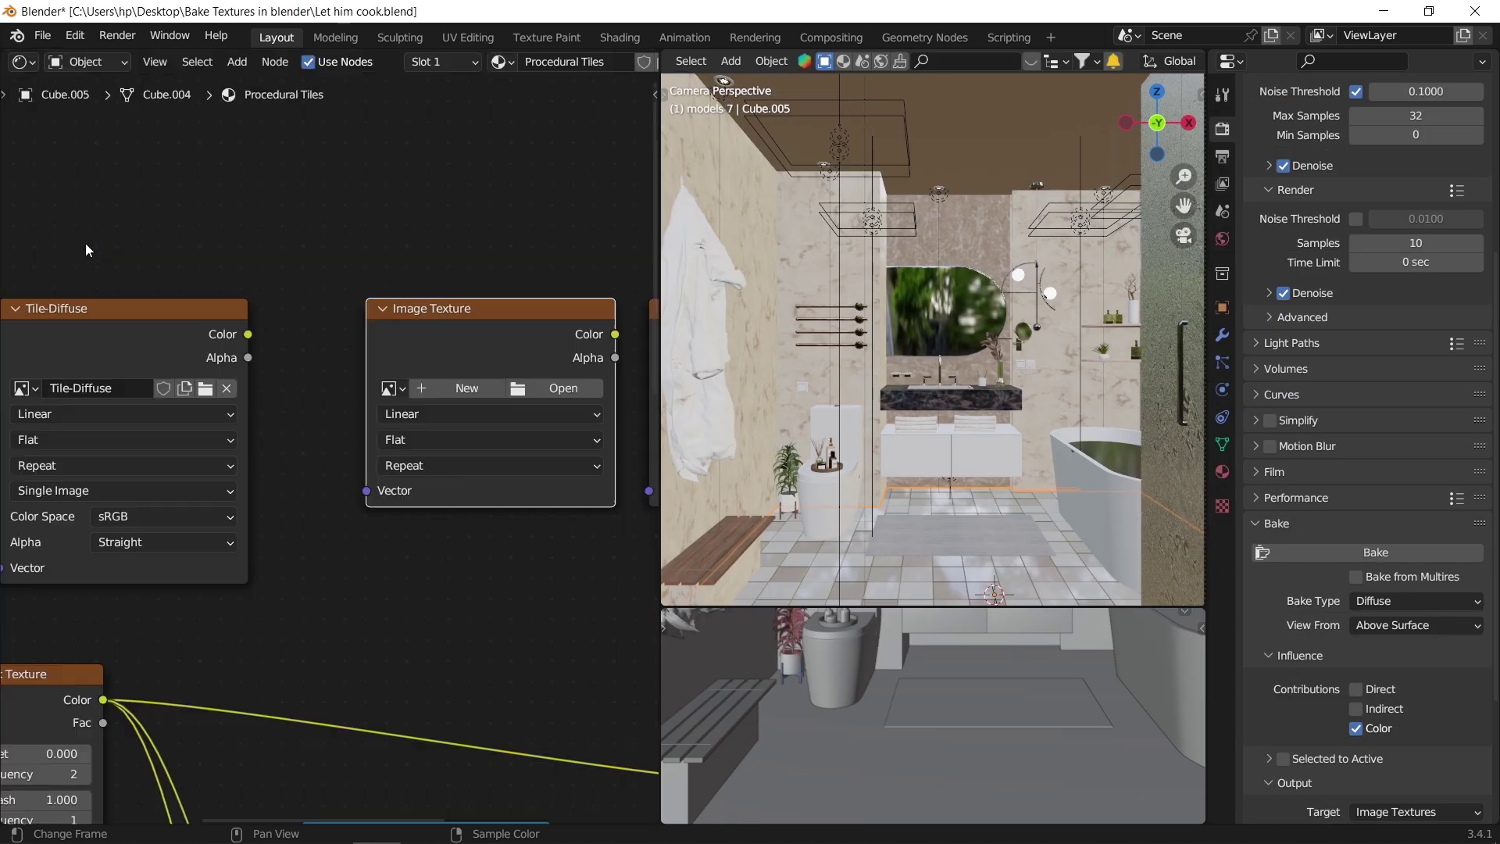
Create a 4096 x 4096 image named Tile-Roughness with Non-Color colour space
{"action": "left_click", "coordinate": [443, 384]}
{"action": "left_click", "coordinate": [484, 426]}
{"action": "type", "text": "Tile-Roughness"}
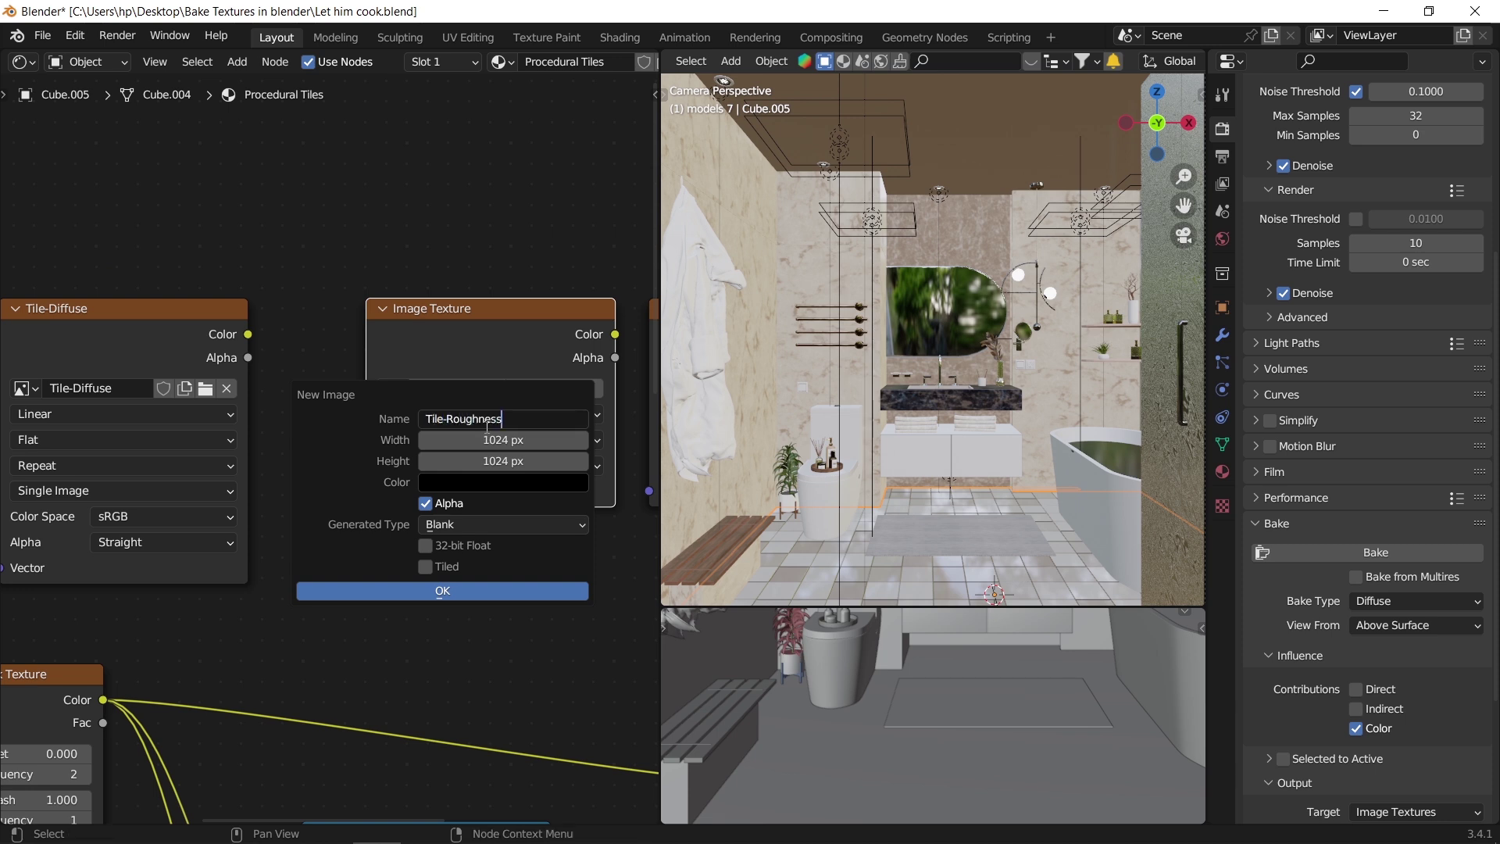
{"action": "key", "text": "Return"}
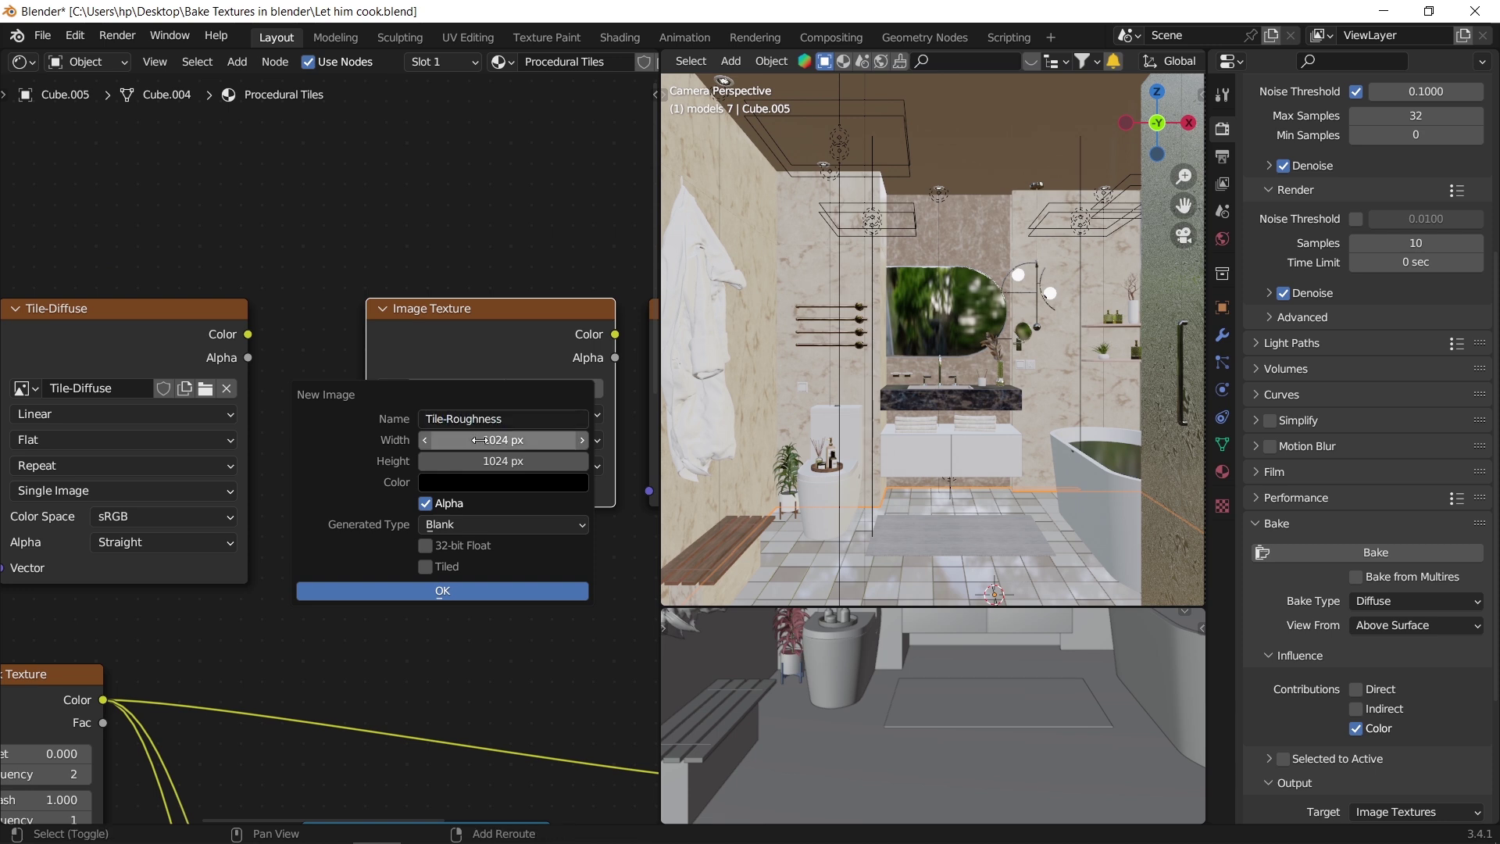
{"action": "left_click_drag", "start_coordinate": [500, 440], "coordinate": [500, 461]}
{"action": "type", "text": "4096"}
{"action": "key", "text": "Return"}
{"action": "left_click", "coordinate": [482, 591]}
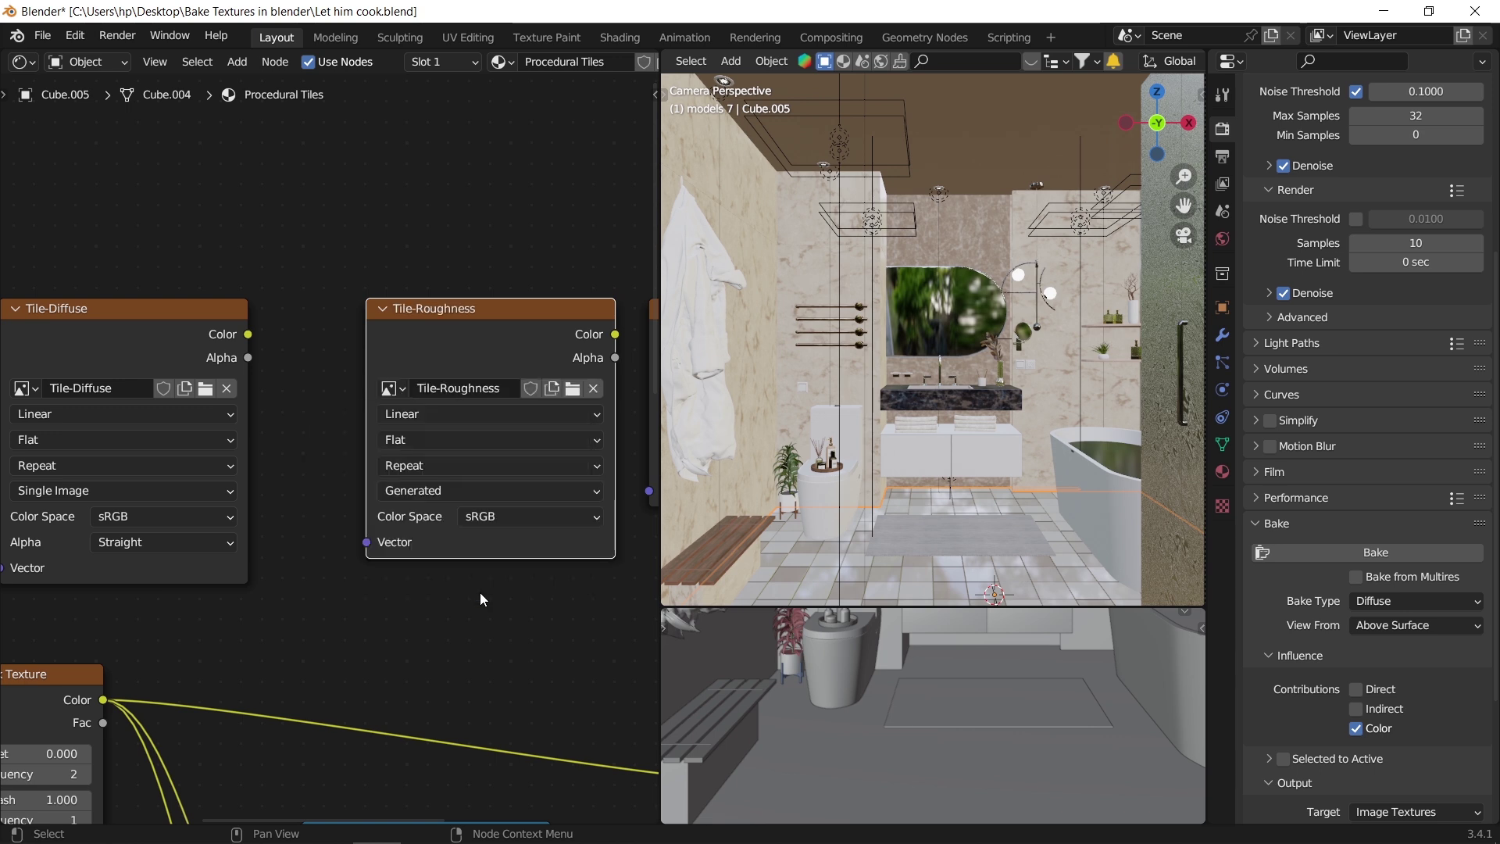
{"action": "left_click", "coordinate": [531, 516]}
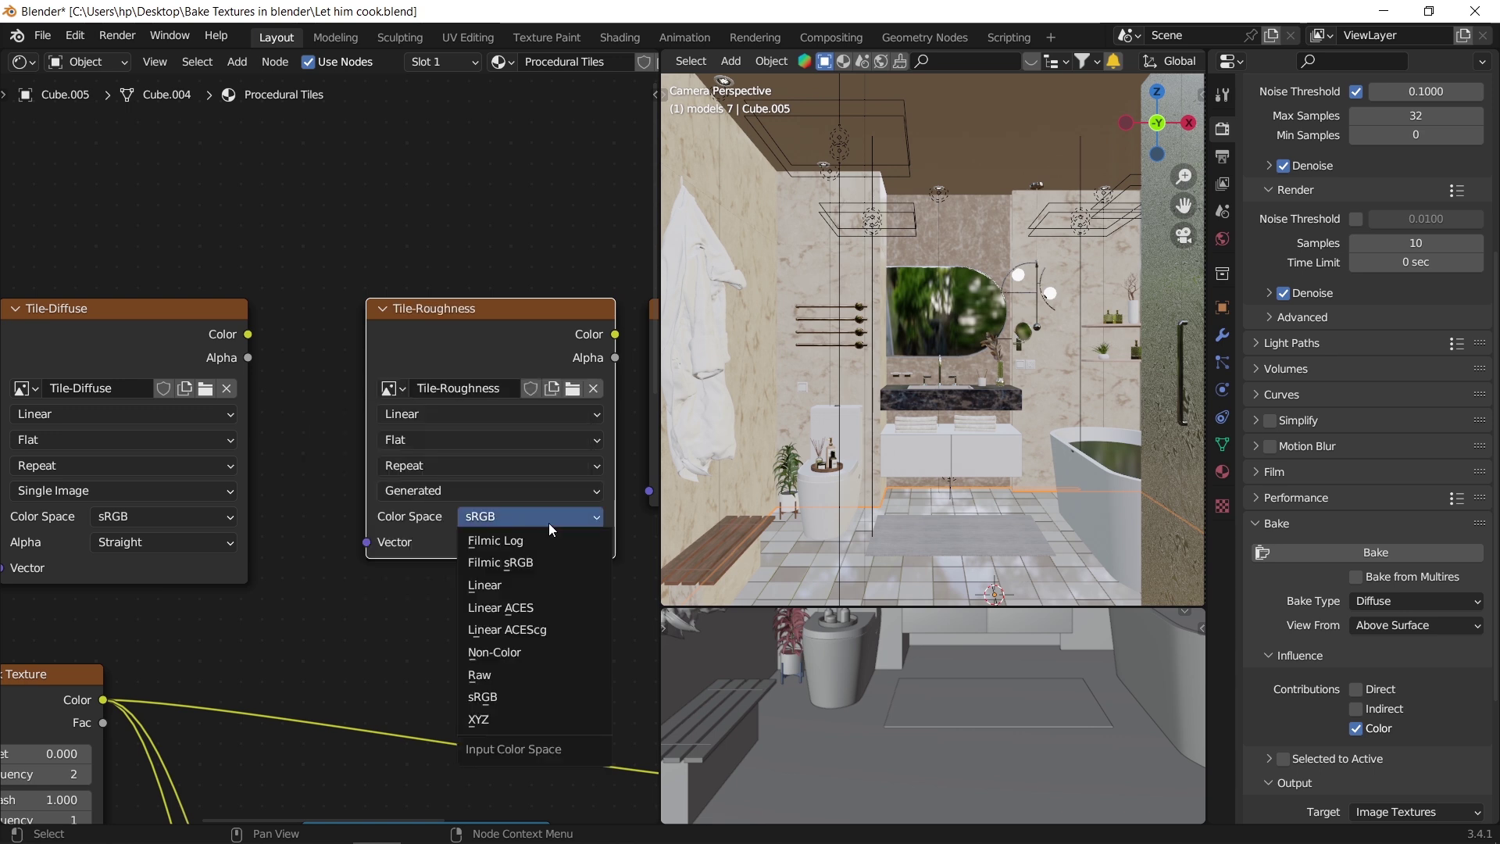
{"action": "left_click", "coordinate": [564, 654]}
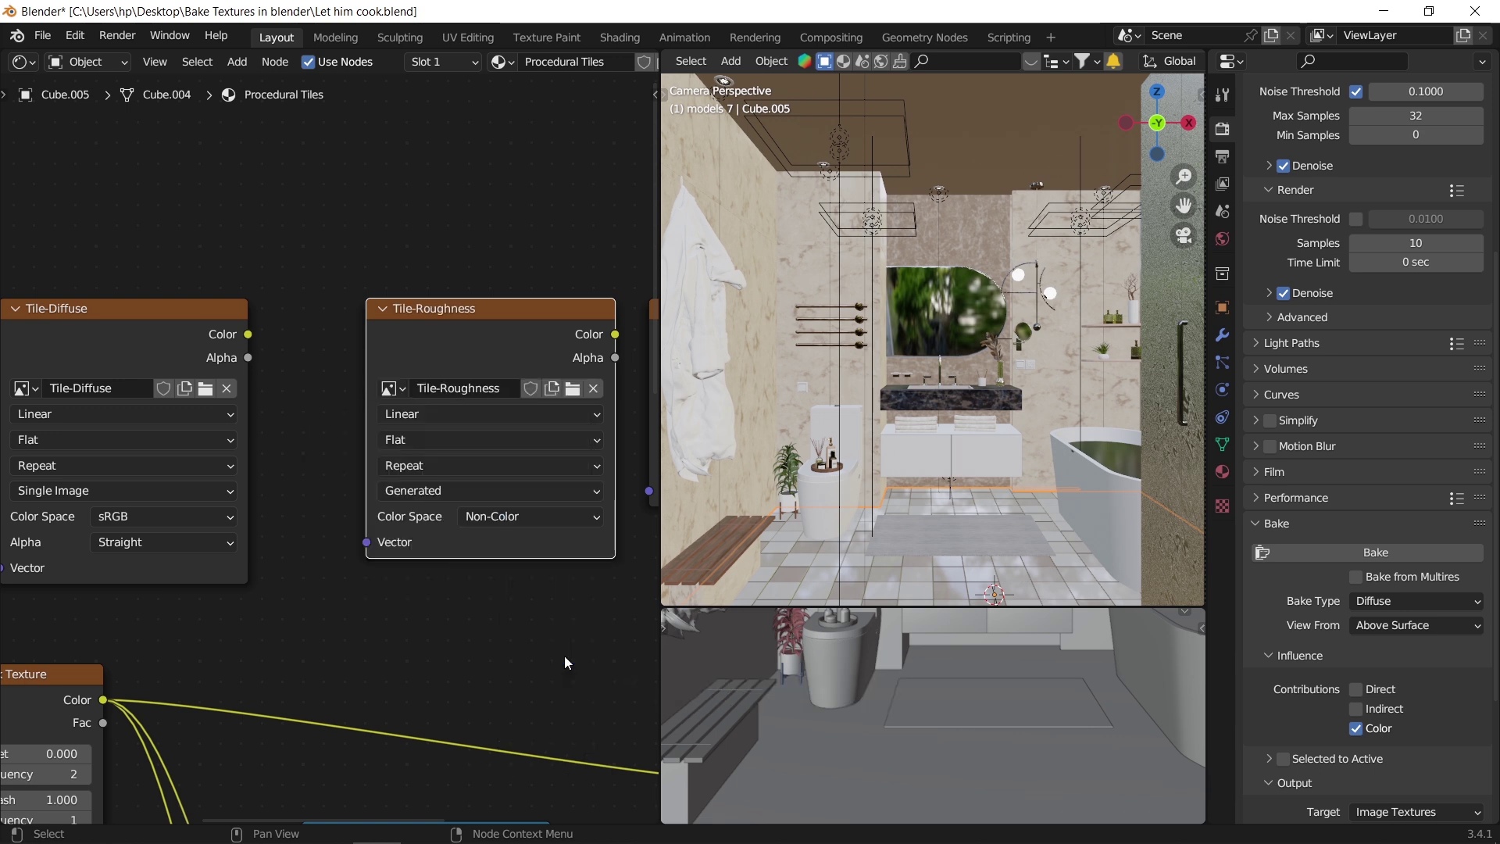
Change the bake type to Roughness and bake into Tile-Roughness
{"action": "left_click", "coordinate": [1396, 599]}
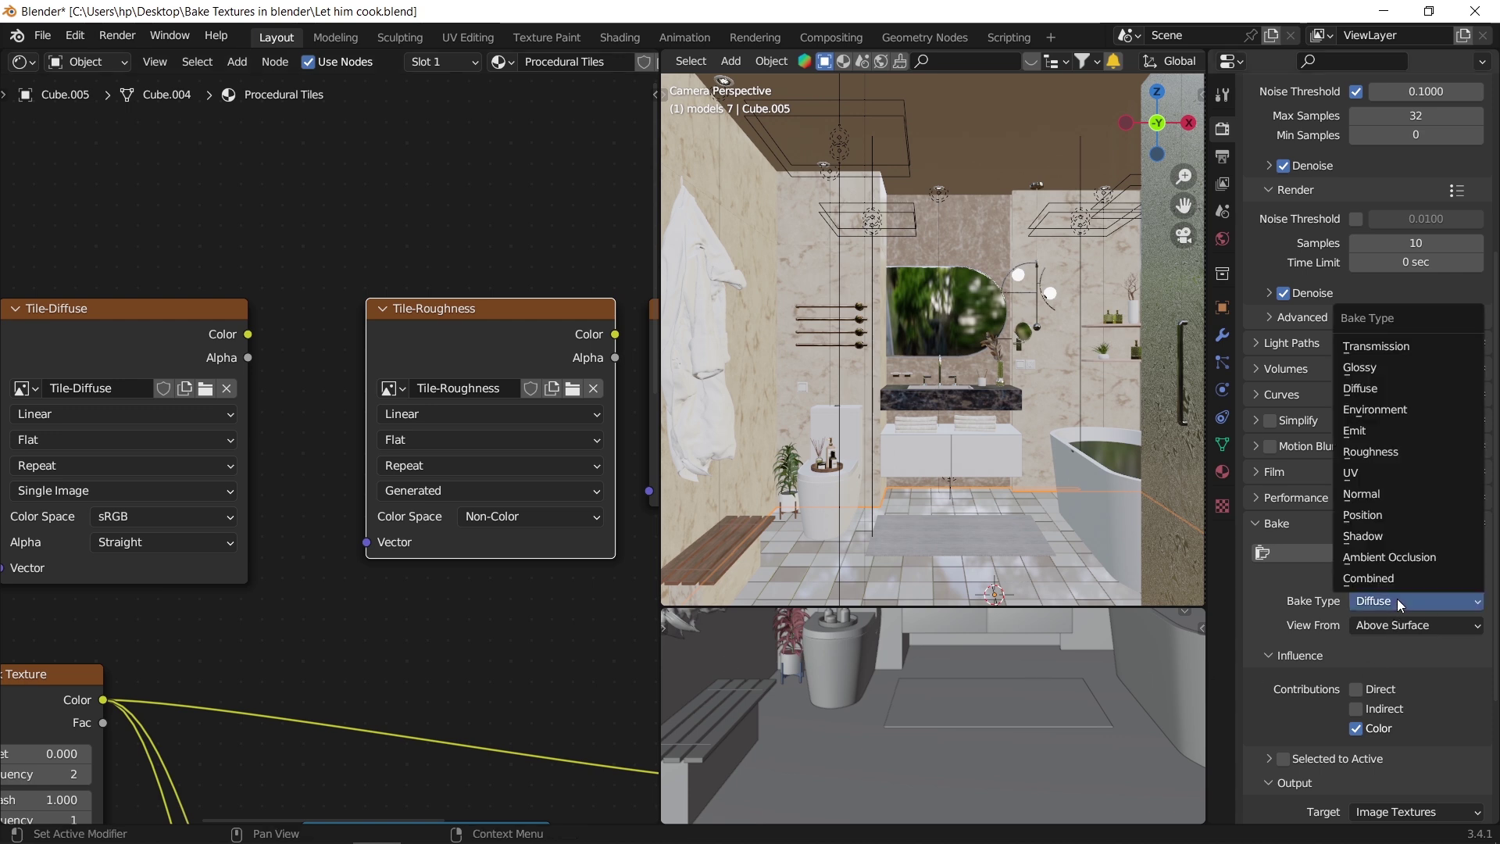
{"action": "left_click", "coordinate": [1403, 456]}
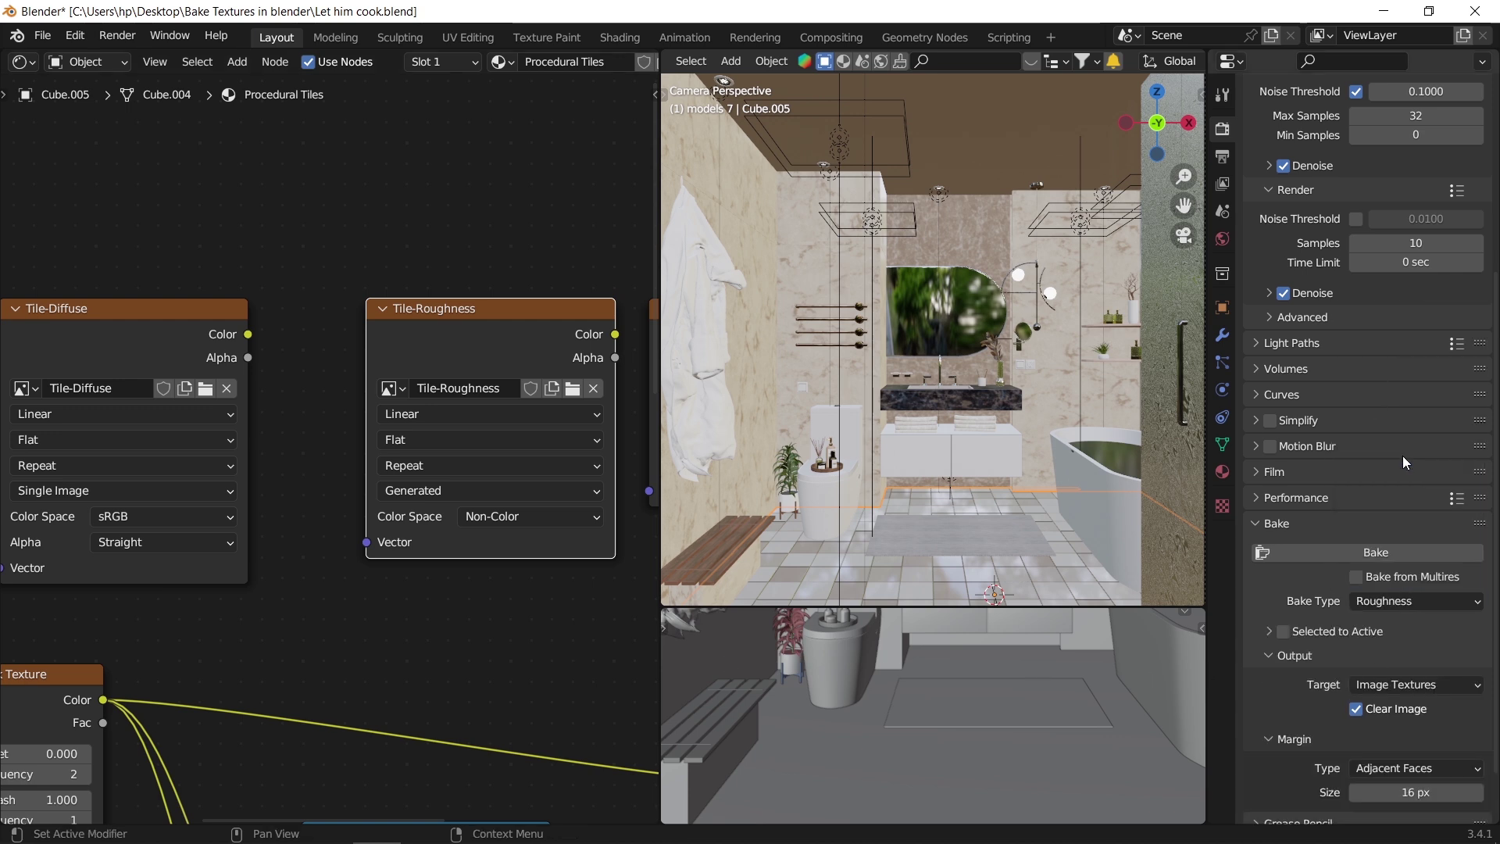
{"action": "left_click", "coordinate": [1390, 555]}
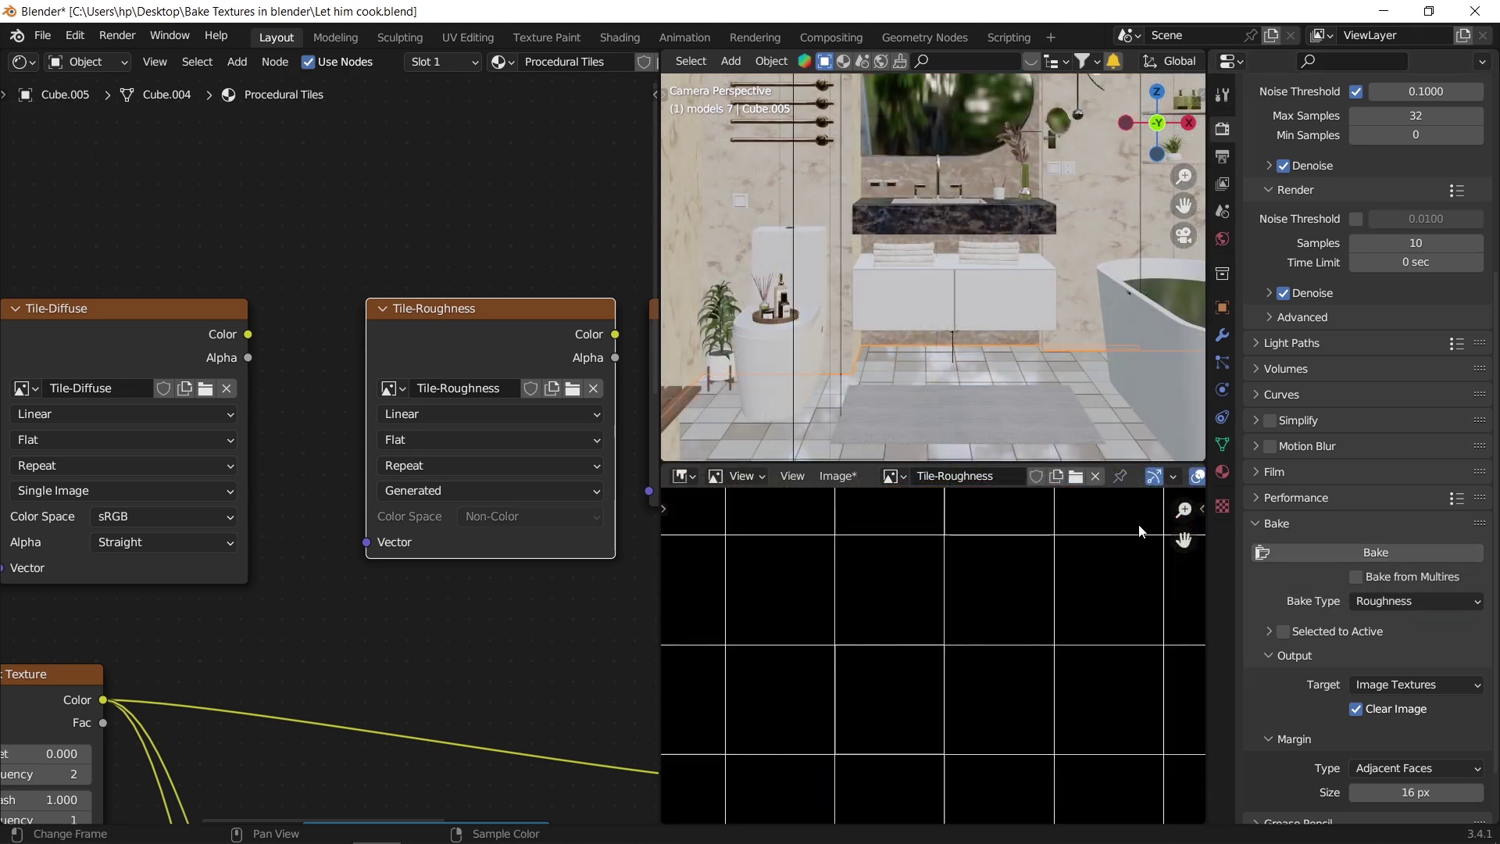
{"action": "scroll", "coordinate": [1109, 653], "scroll_direction": "down", "scroll_amount": 1}
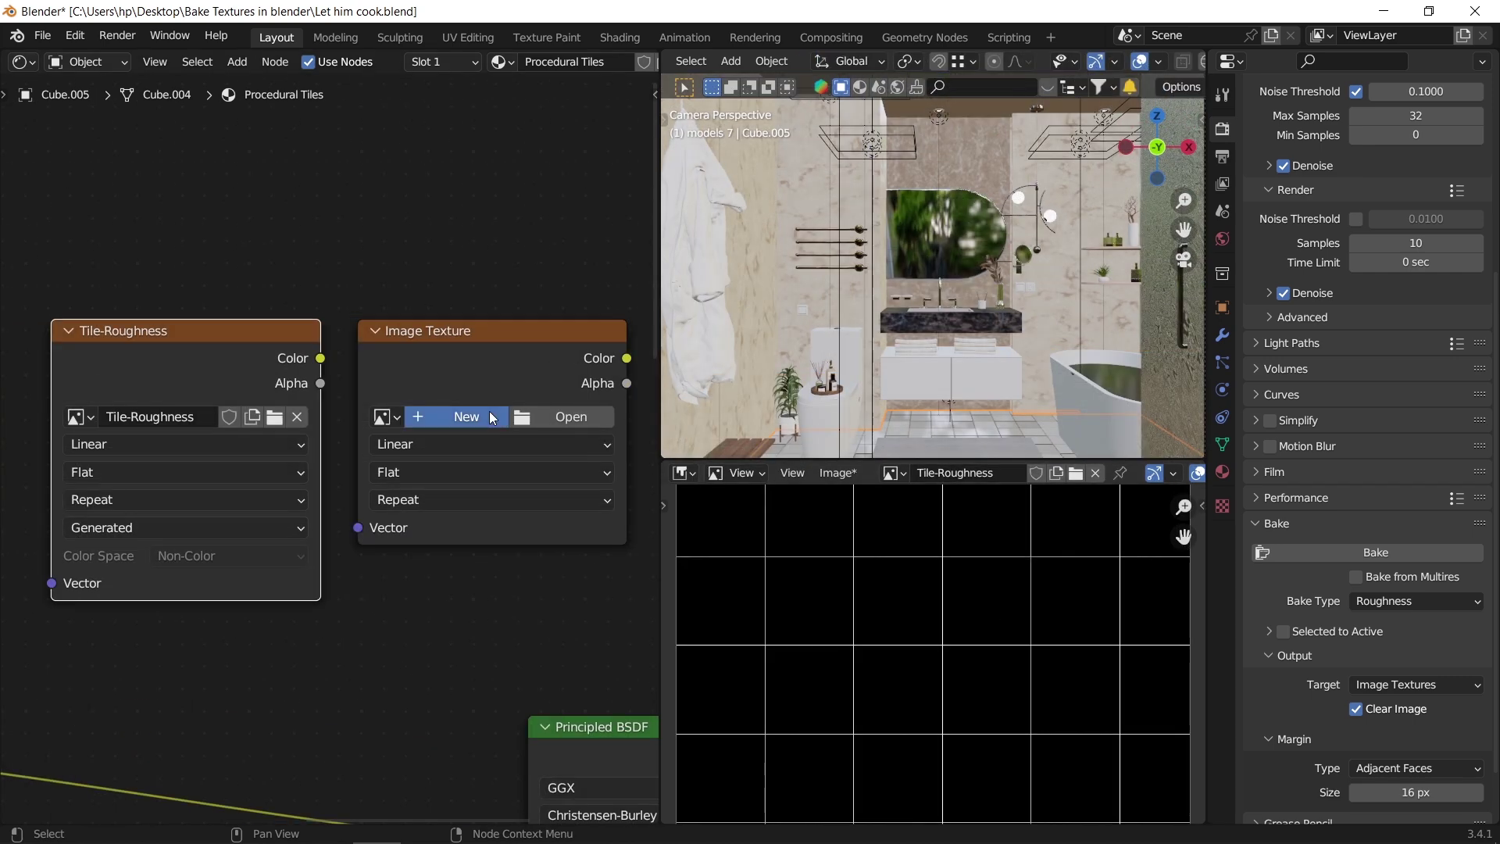
Create a new image named Tile-Normal on the third node with Non-Color colour space
{"action": "left_click", "coordinate": [490, 412]}
{"action": "type", "text": "T"}
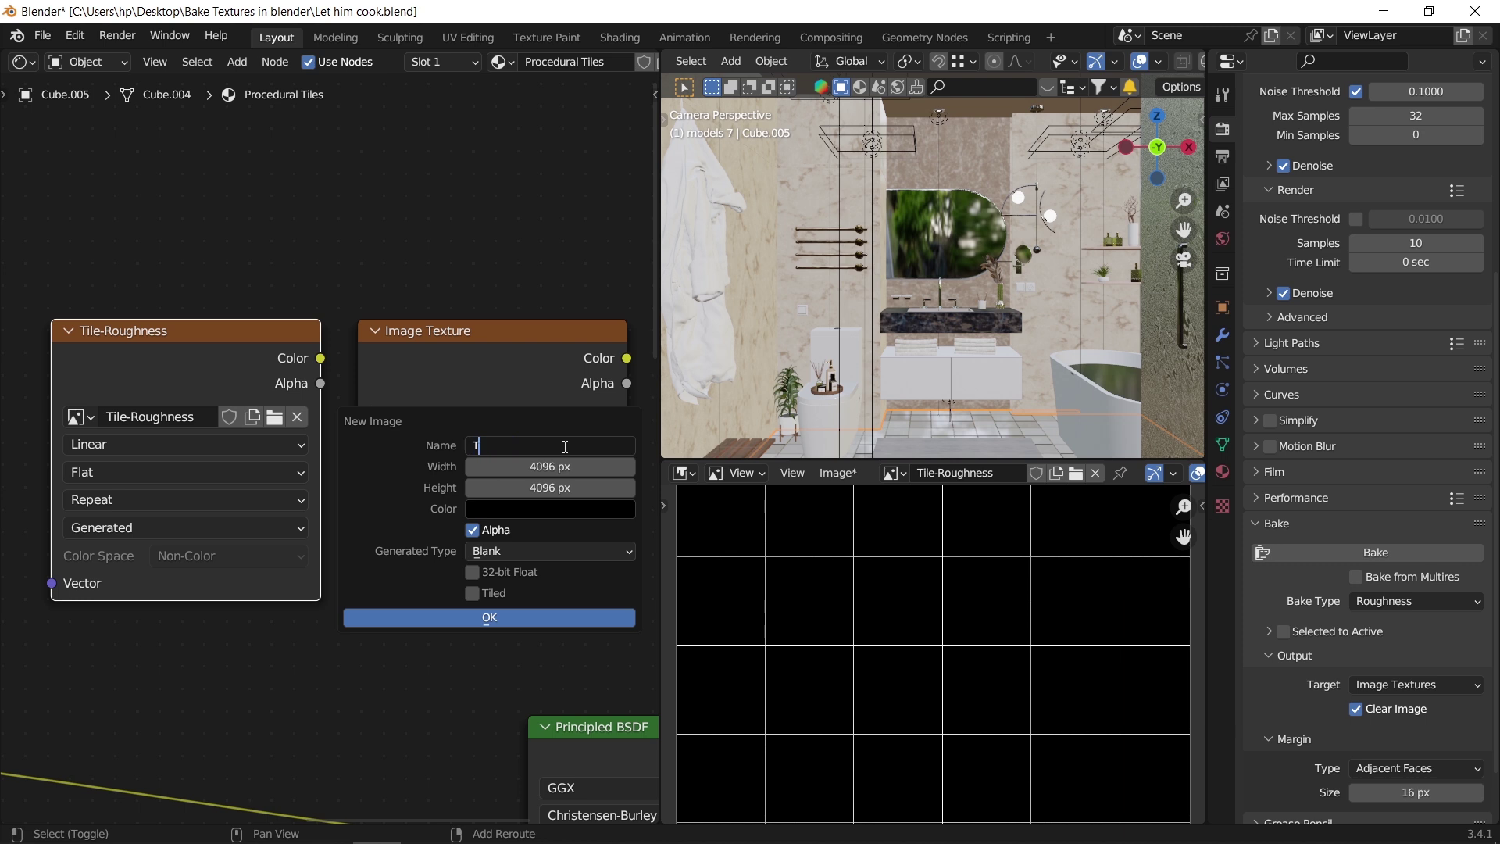
{"action": "type", "text": "ile-Normal"}
{"action": "left_click", "coordinate": [490, 618]}
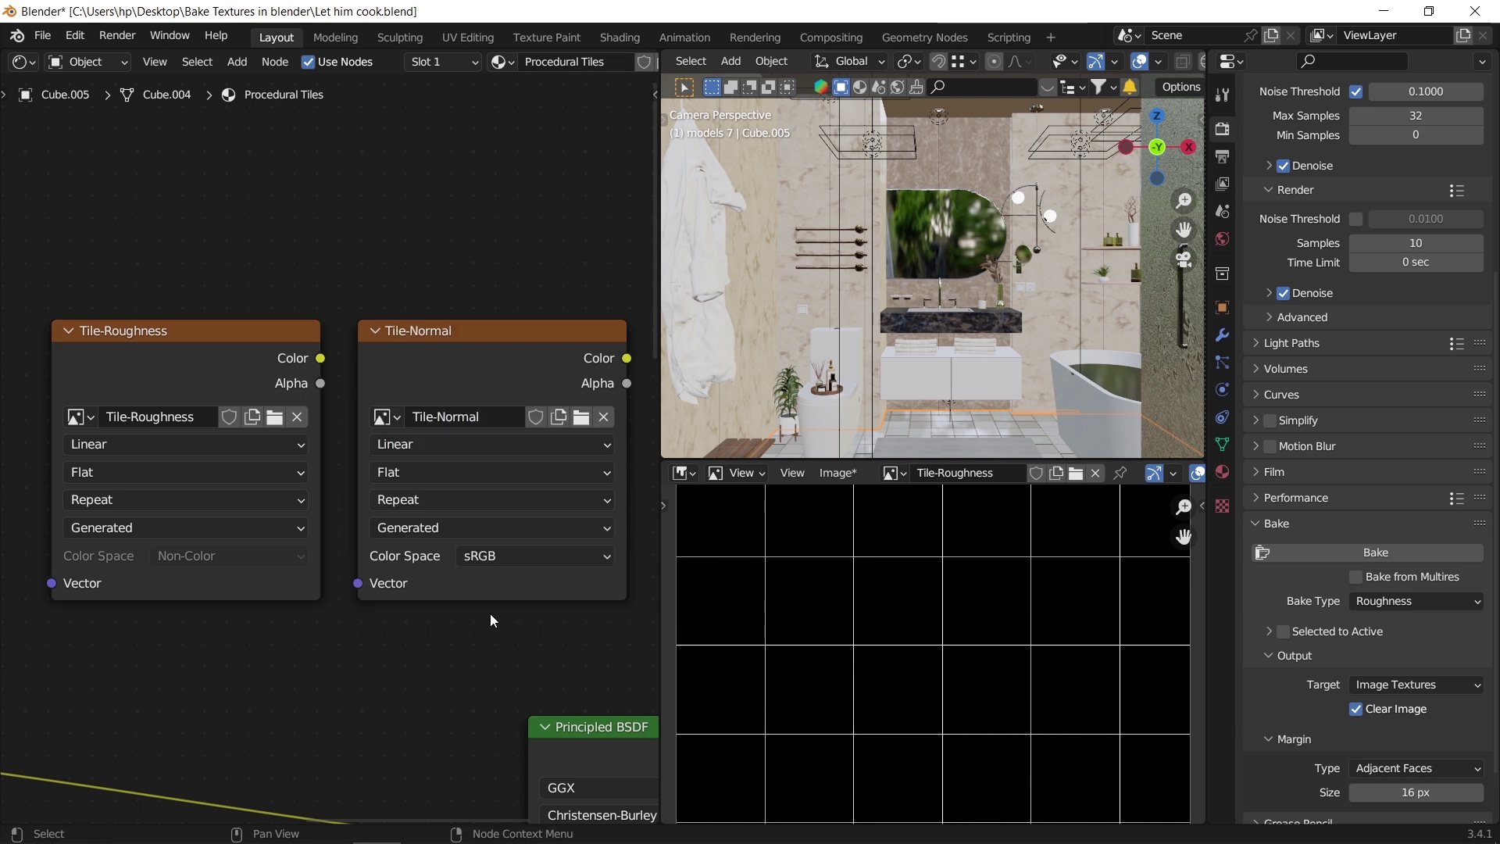
{"action": "left_click", "coordinate": [517, 554]}
{"action": "left_click", "coordinate": [527, 700]}
Change the bake type to Normal and bake into the Tile-Normal node
{"action": "left_click", "coordinate": [1379, 599]}
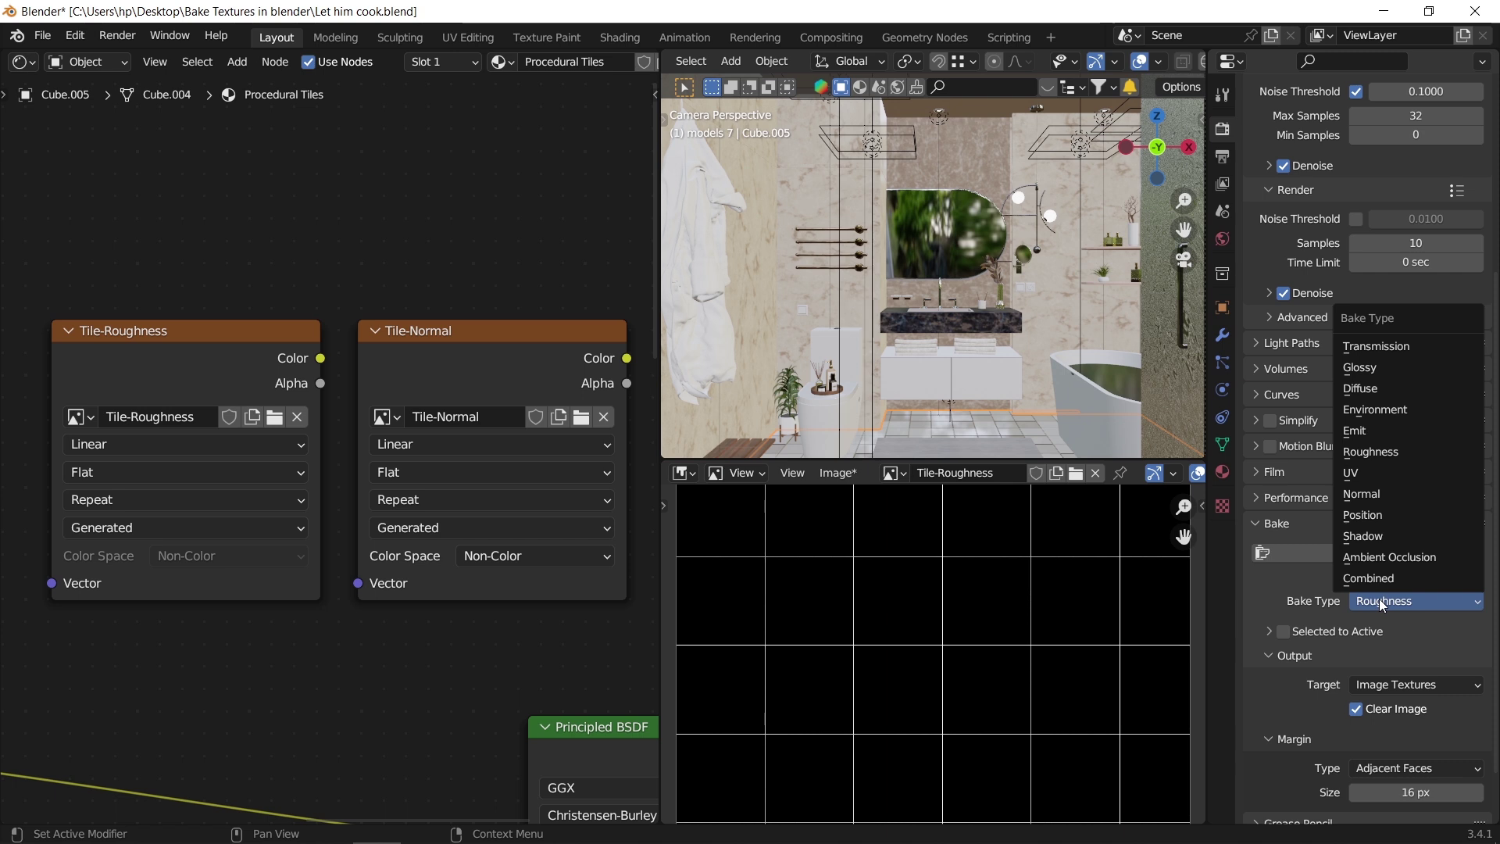
{"action": "left_click", "coordinate": [1390, 494]}
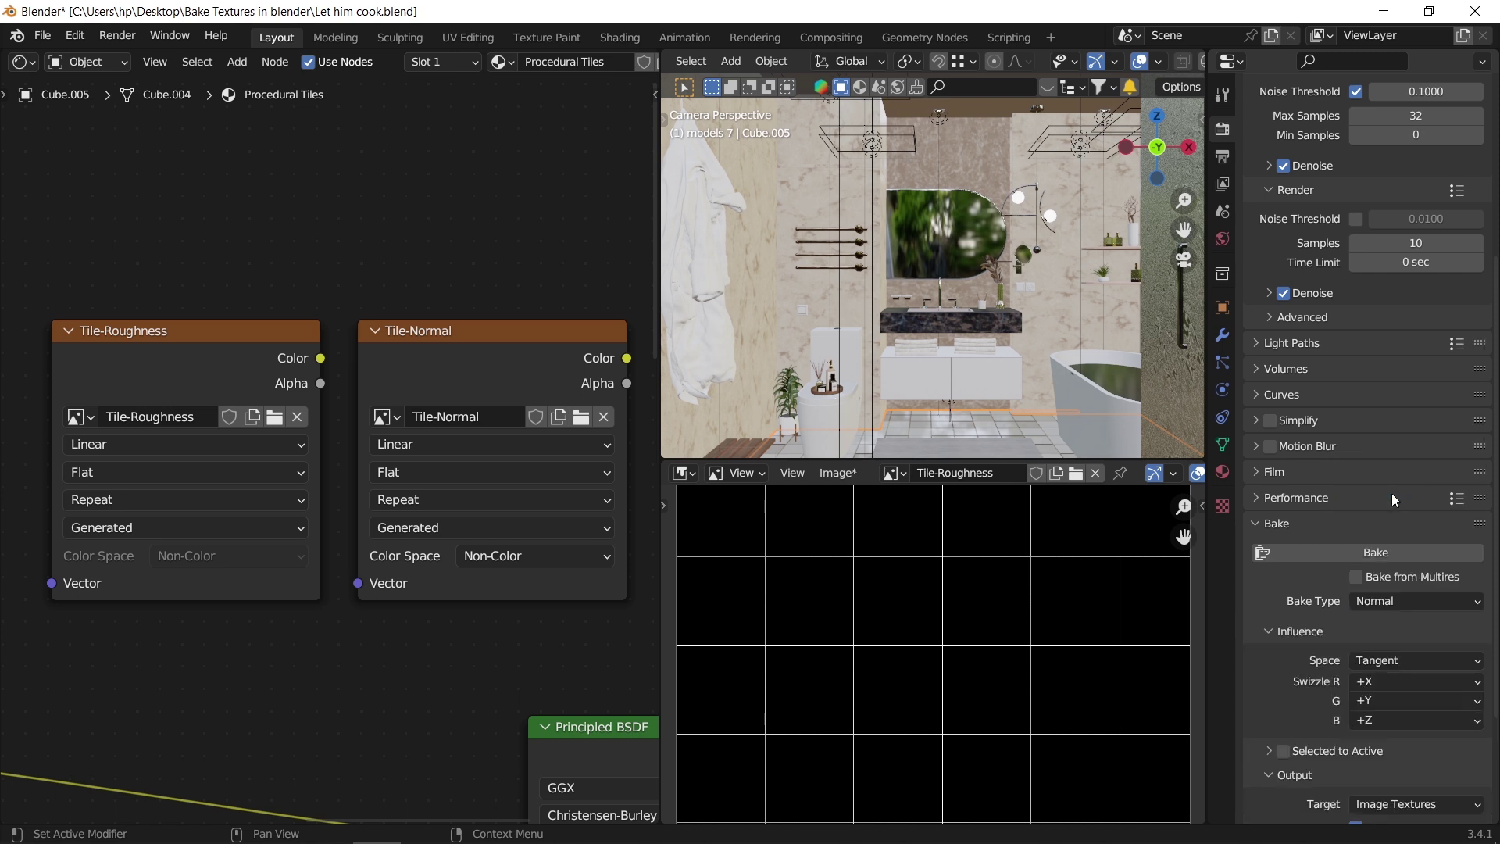
{"action": "left_click", "coordinate": [443, 380]}
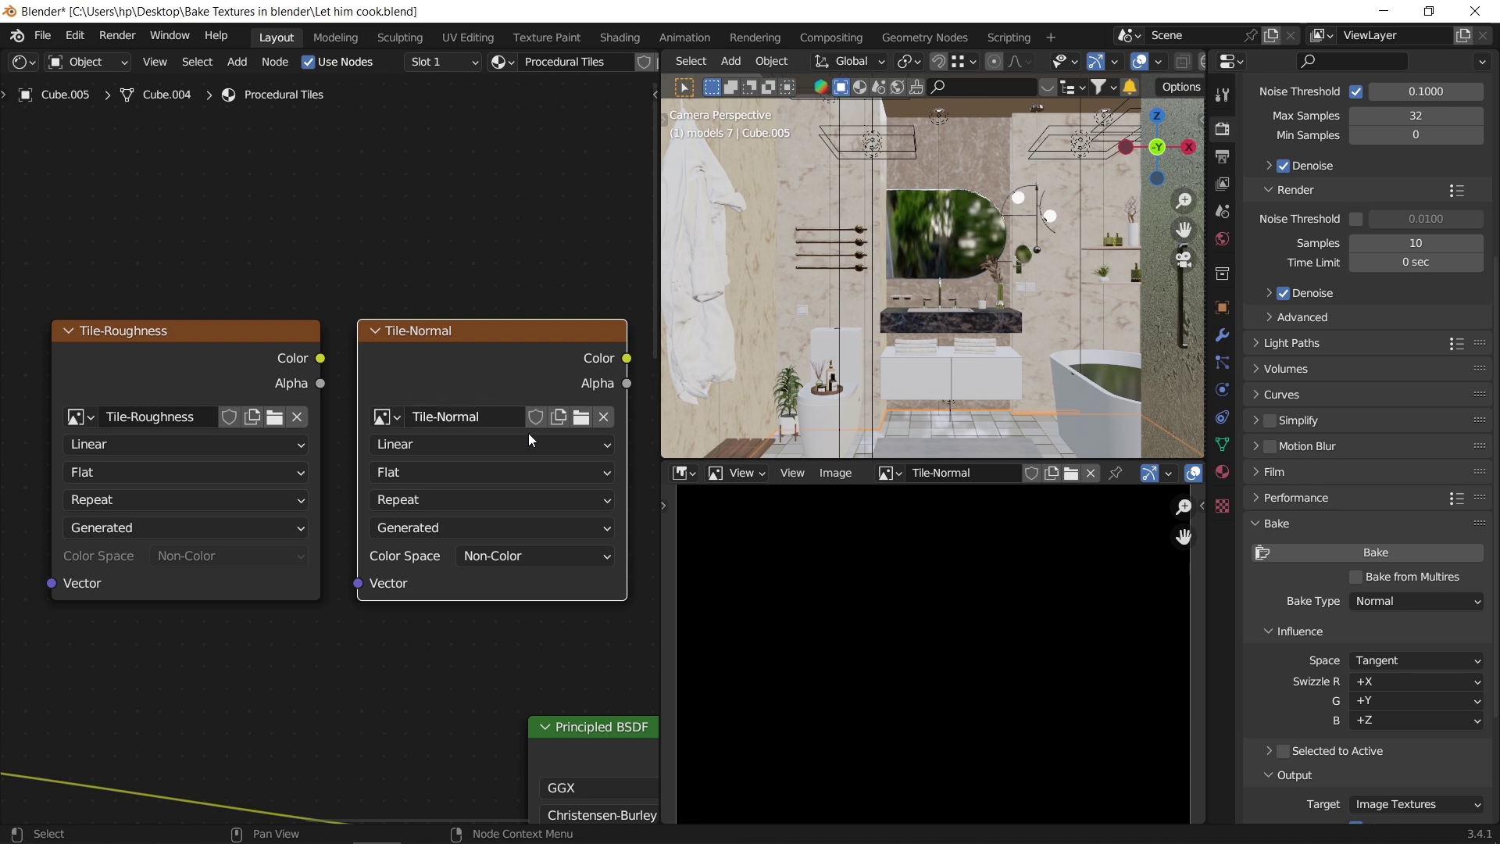
{"action": "left_click", "coordinate": [1330, 552]}
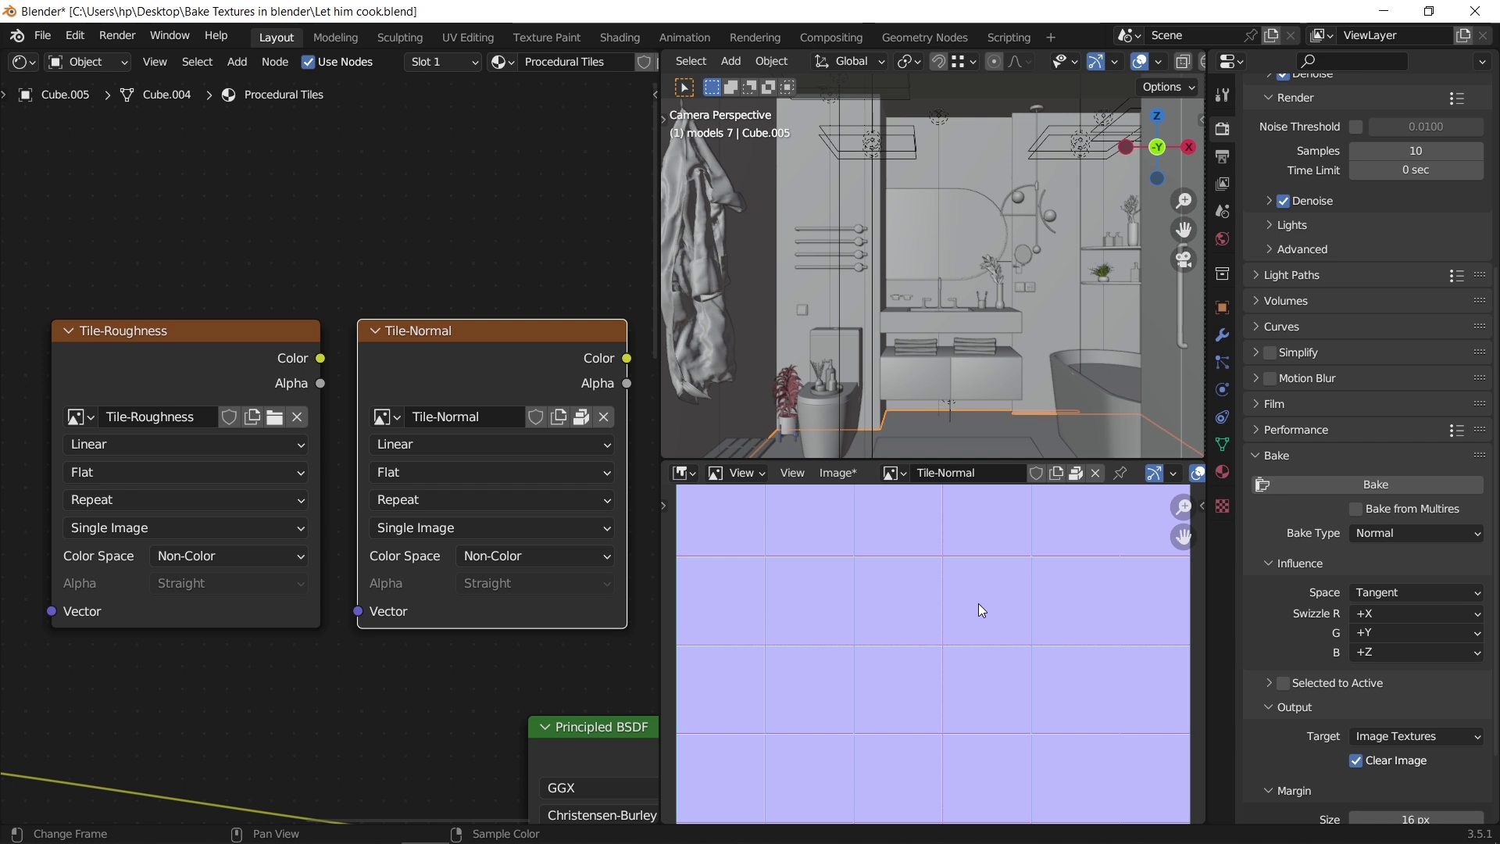
Save the baked normal map, cut the ColorRamp–Roughness link, and move the Principled BSDF up-right
{"action": "scroll", "coordinate": [981, 609], "scroll_direction": "up", "scroll_amount": 5}
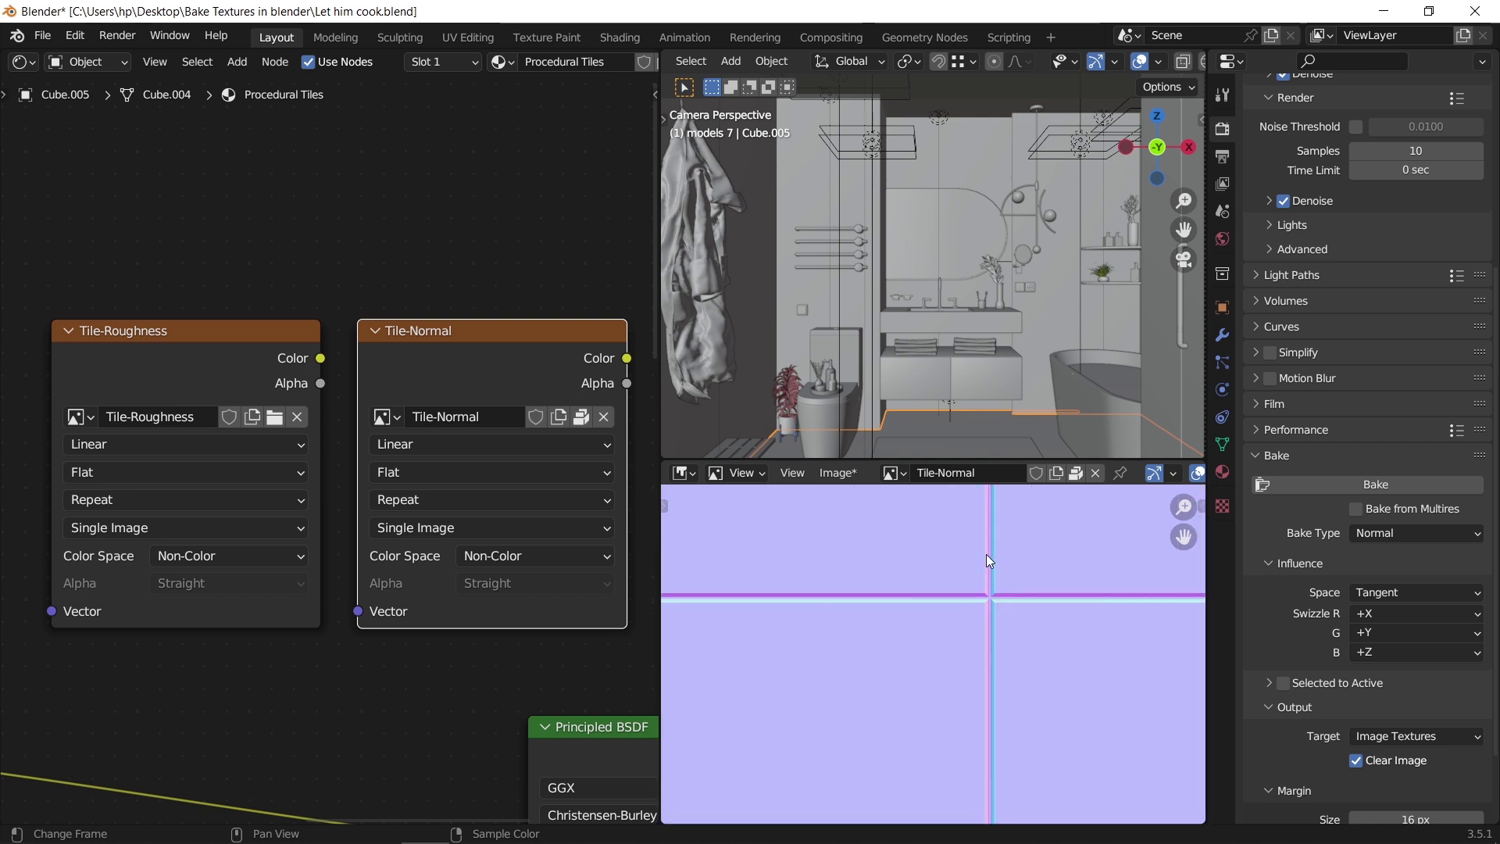
{"action": "left_click", "coordinate": [845, 476]}
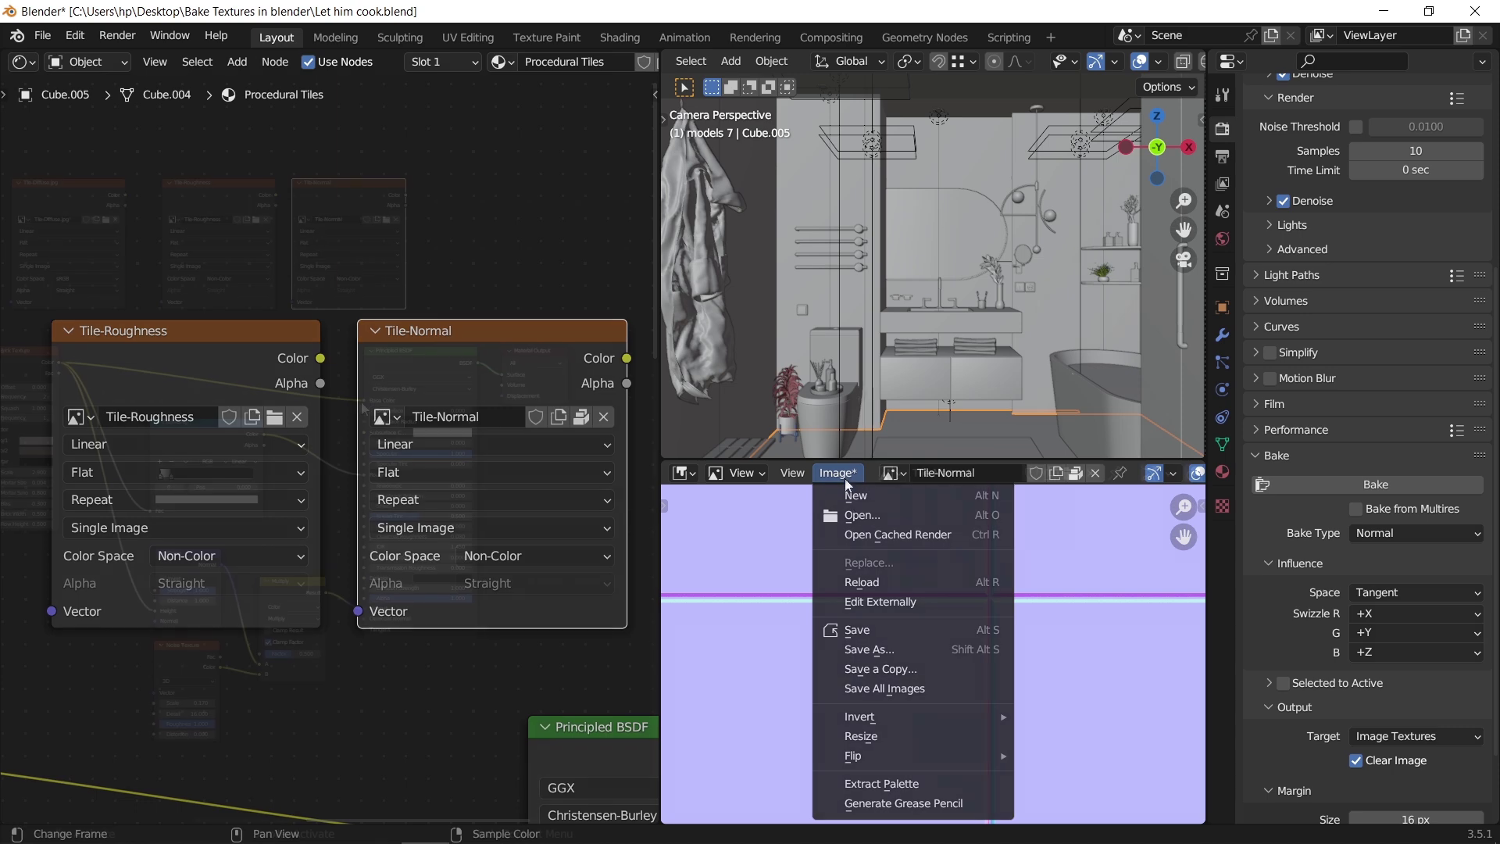
{"action": "left_click", "coordinate": [879, 616]}
{"action": "key", "text": "Home"}
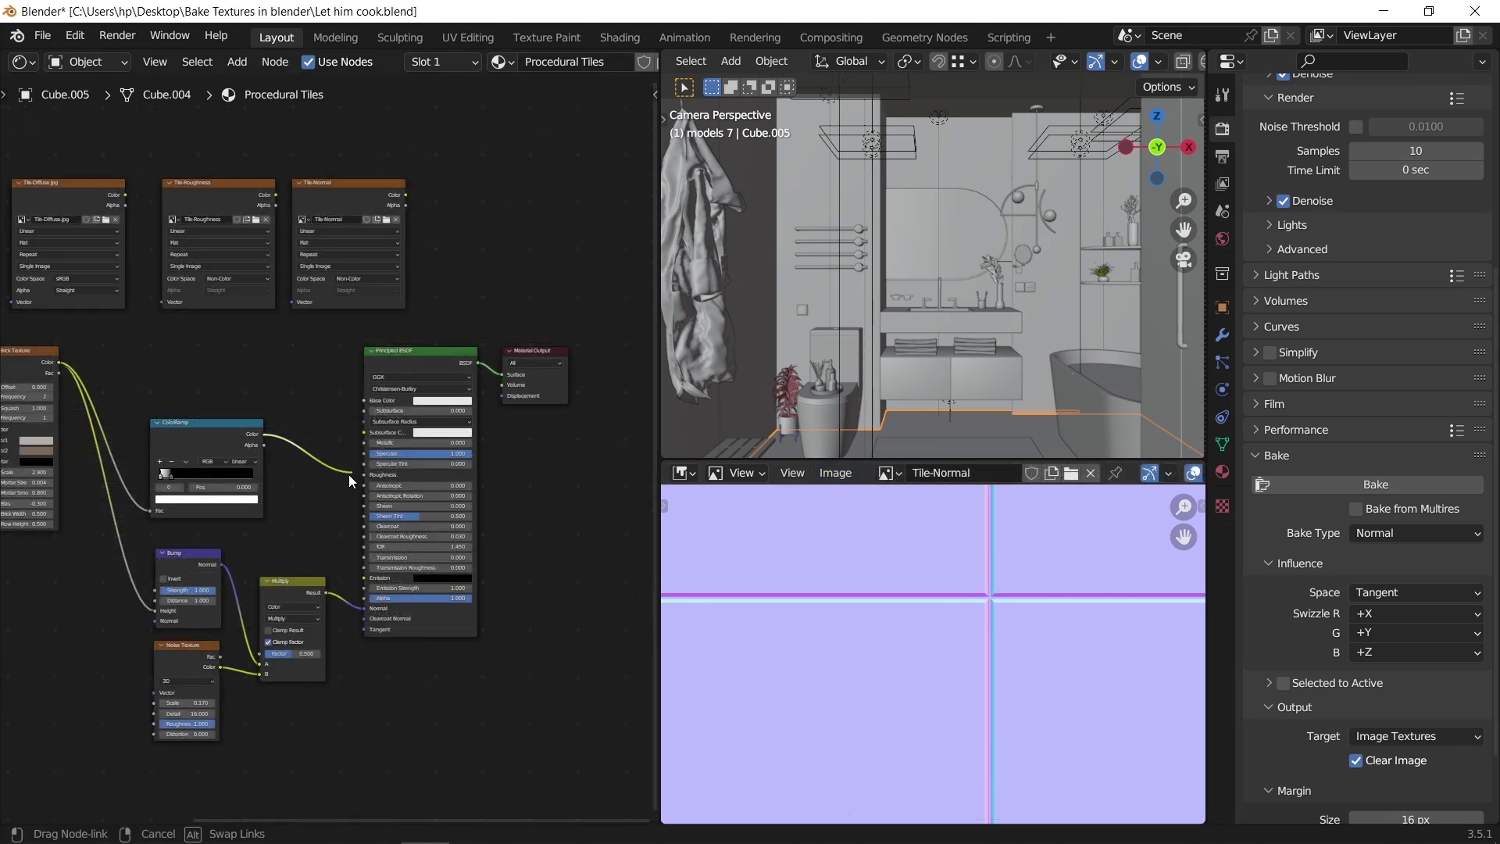
{"action": "right_click_drag", "start_coordinate": [349, 475], "coordinate": [357, 606], "text": "ctrl"}
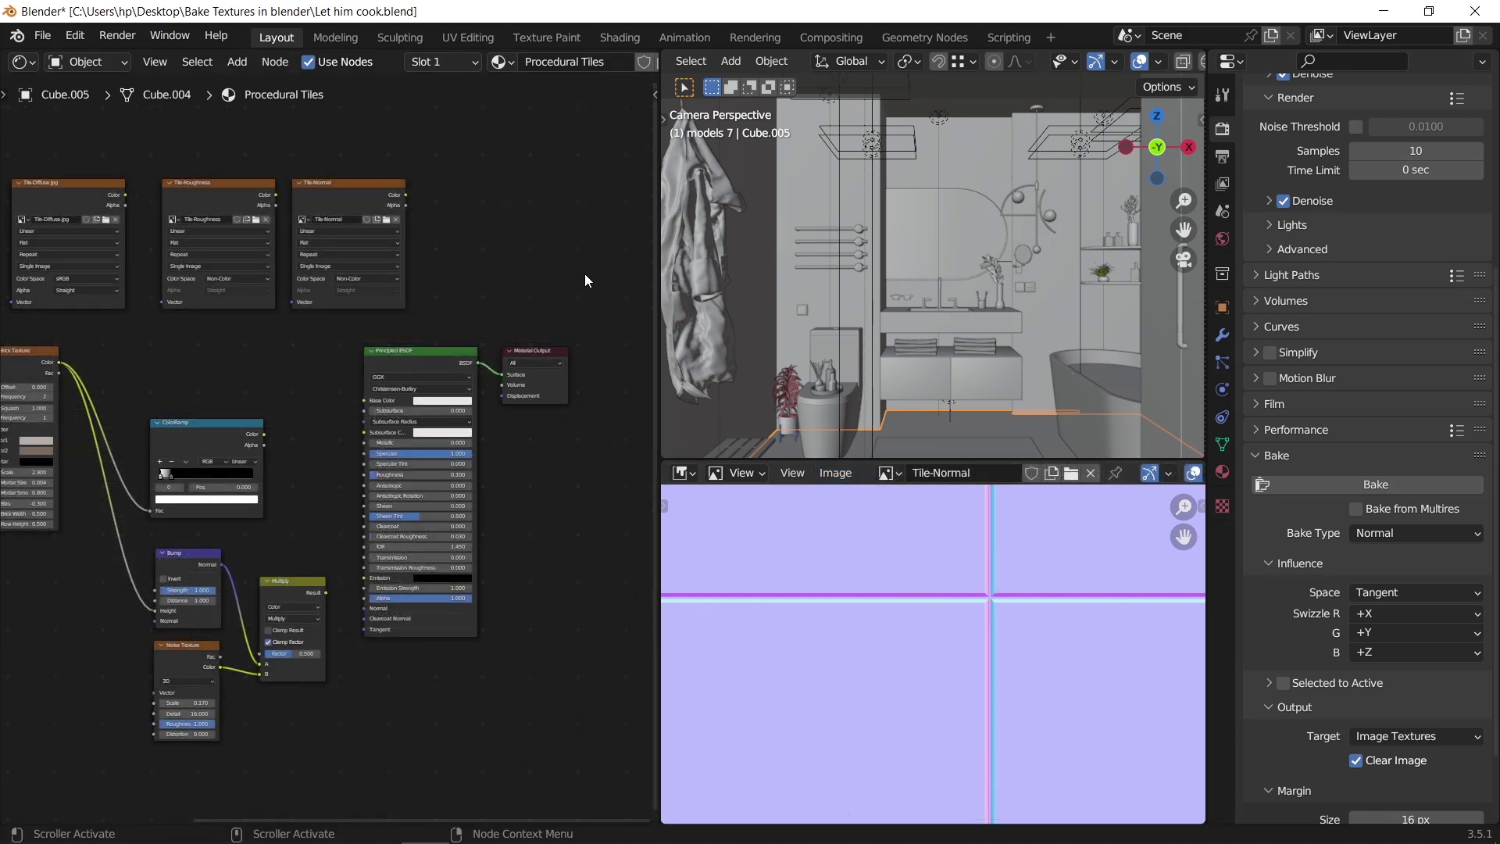
{"action": "left_click_drag", "start_coordinate": [585, 278], "coordinate": [667, 180]}
Stack the three image nodes into a column beside the Principled BSDF
{"action": "left_click", "coordinate": [63, 285]}
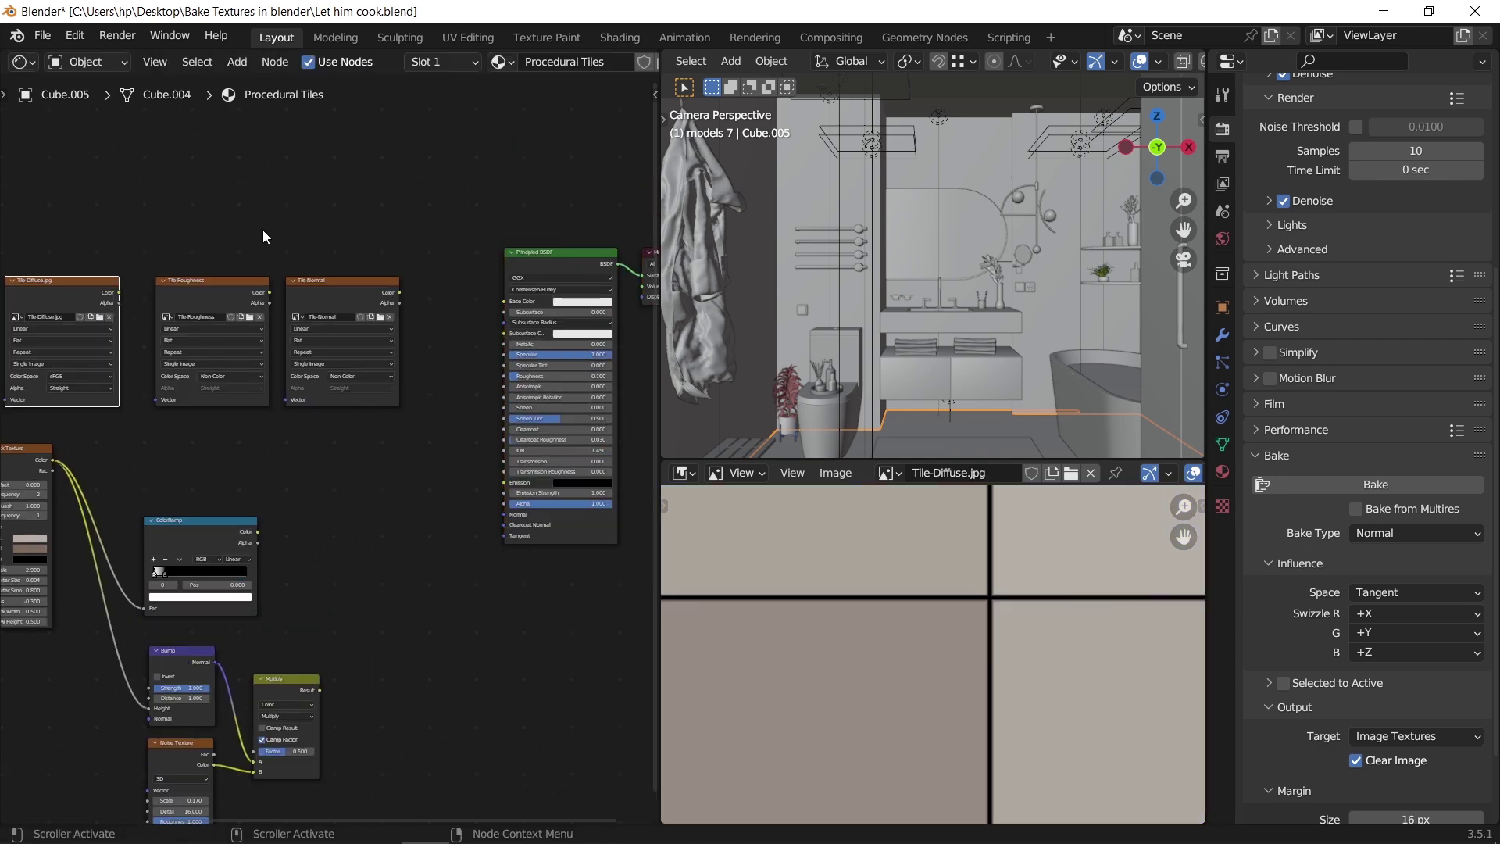
{"action": "left_click_drag", "start_coordinate": [301, 283], "coordinate": [301, 469]}
{"action": "left_click_drag", "start_coordinate": [199, 284], "coordinate": [199, 367]}
{"action": "scroll", "coordinate": [479, 394], "scroll_direction": "up", "scroll_amount": 2}
{"action": "left_click_drag", "start_coordinate": [343, 195], "coordinate": [291, 127]}
{"action": "middle_click_drag", "start_coordinate": [291, 127], "coordinate": [167, 122]}
Link Tile-Diffuse to Base Color, Tile-Roughness to Roughness, Tile-Normal via a Normal Map, then preview rendered
{"action": "left_click_drag", "start_coordinate": [279, 139], "coordinate": [464, 312]}
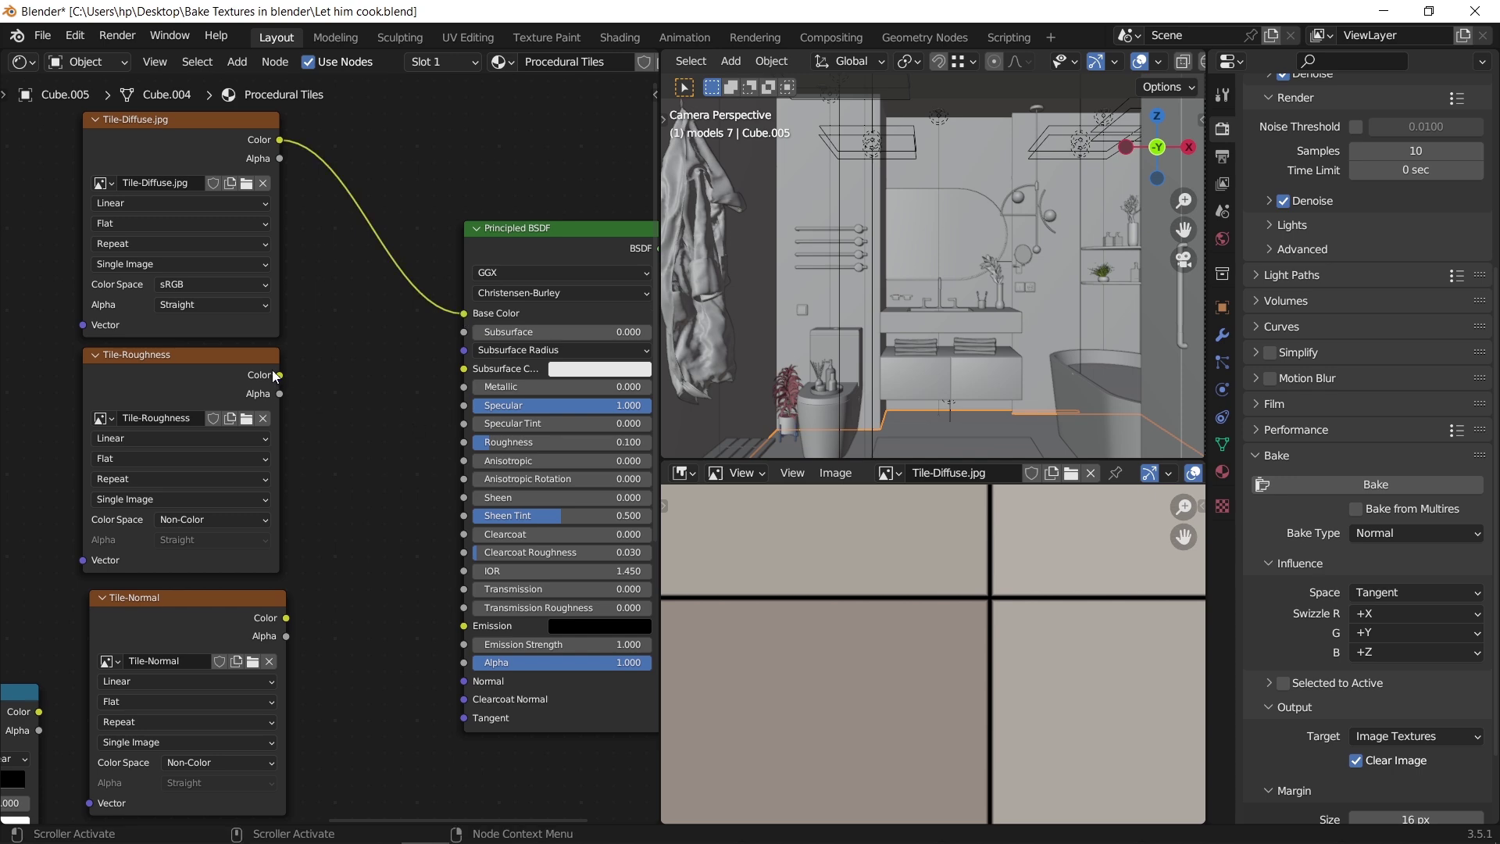
{"action": "left_click_drag", "start_coordinate": [278, 375], "coordinate": [464, 441]}
{"action": "left_click_drag", "start_coordinate": [286, 617], "coordinate": [464, 680]}
{"action": "key", "text": "shift+a"}
{"action": "left_click", "coordinate": [426, 680]}
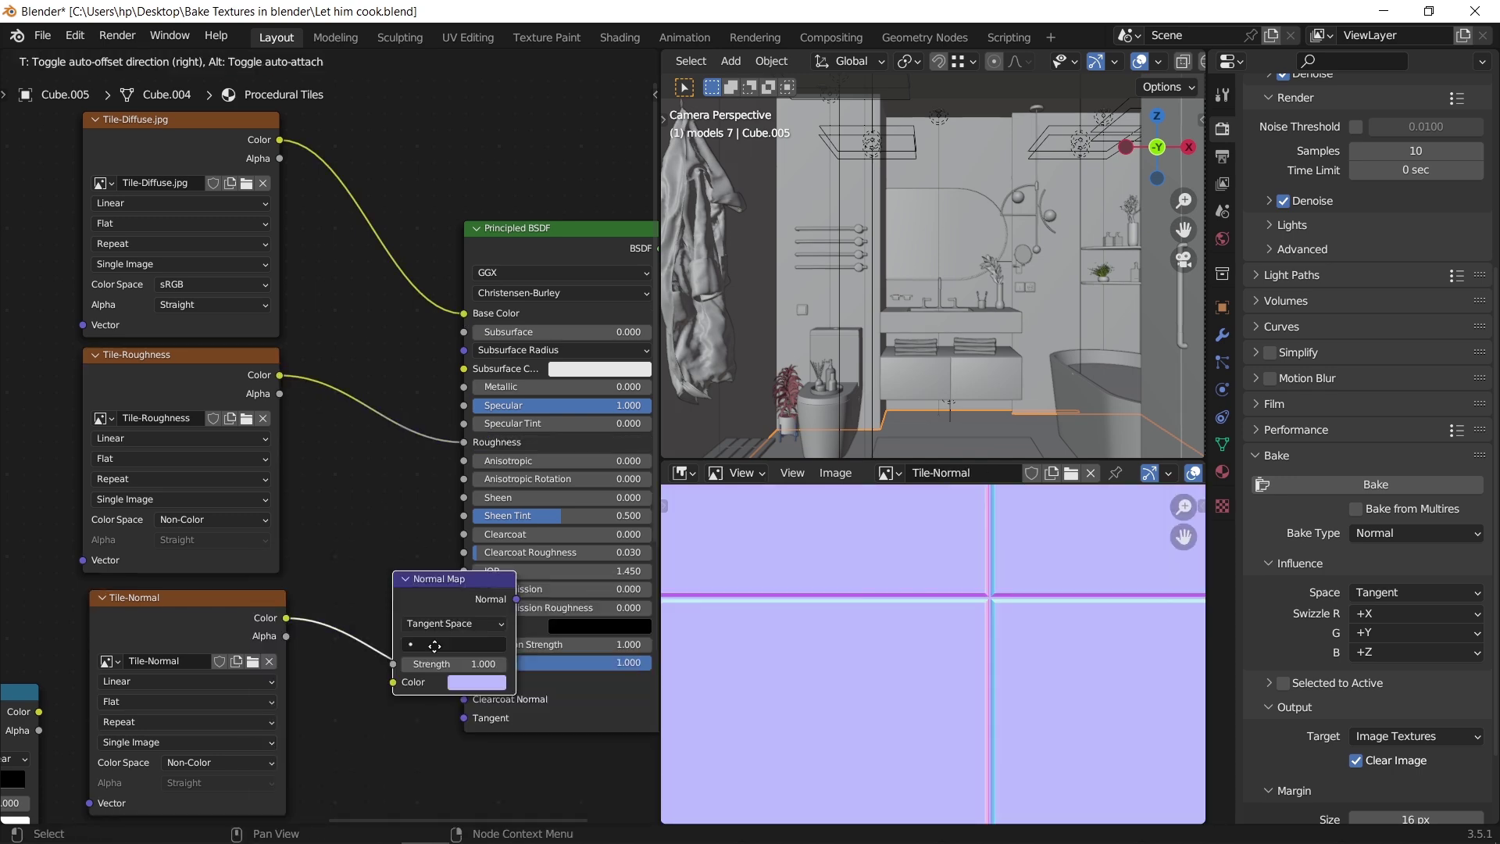
{"action": "left_click", "coordinate": [412, 625]}
{"action": "key", "text": "z"}
{"action": "left_click", "coordinate": [1064, 280]}
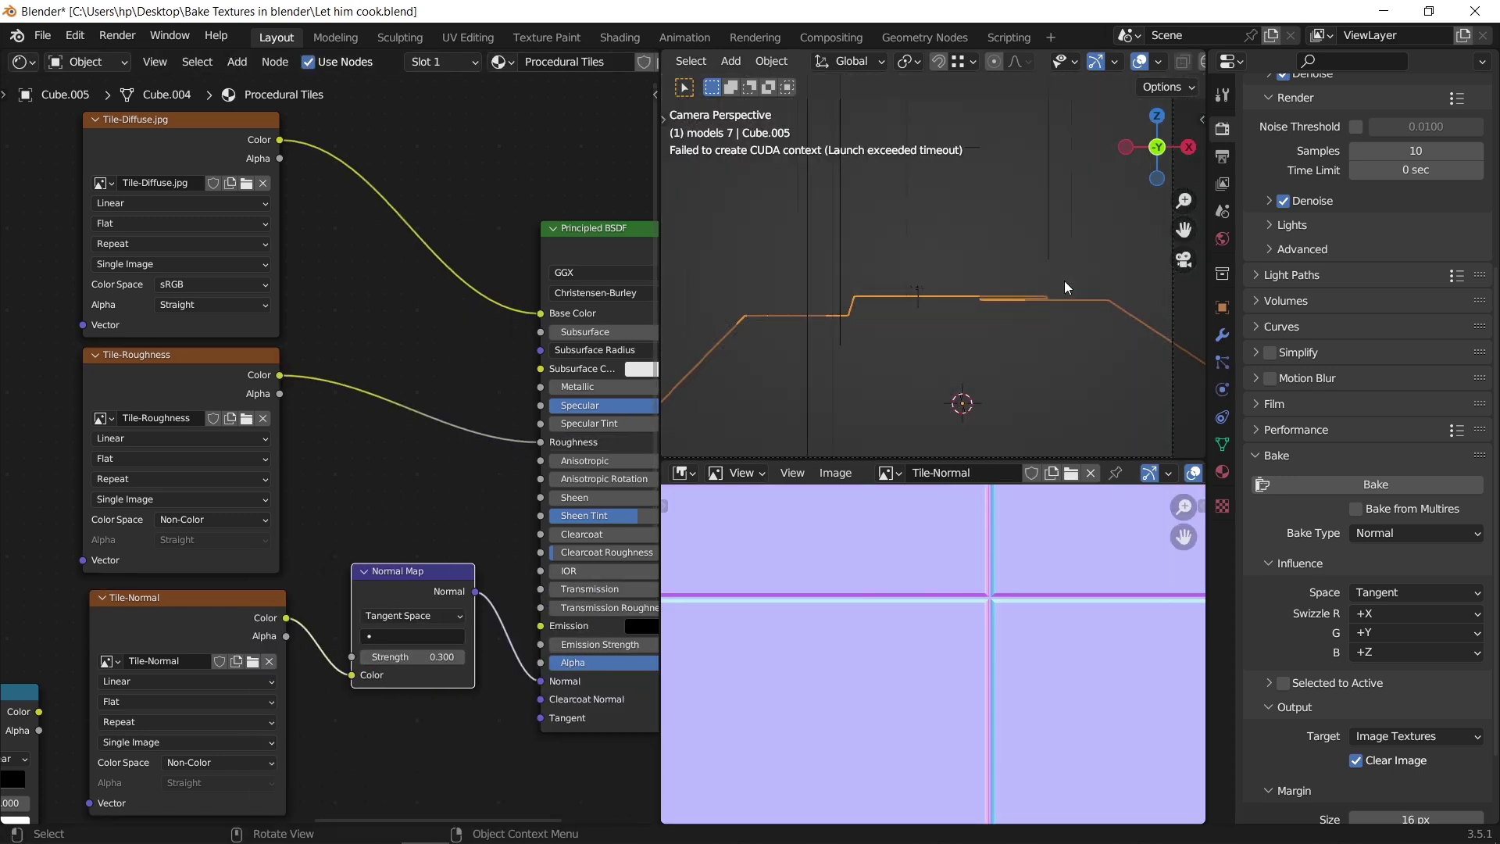